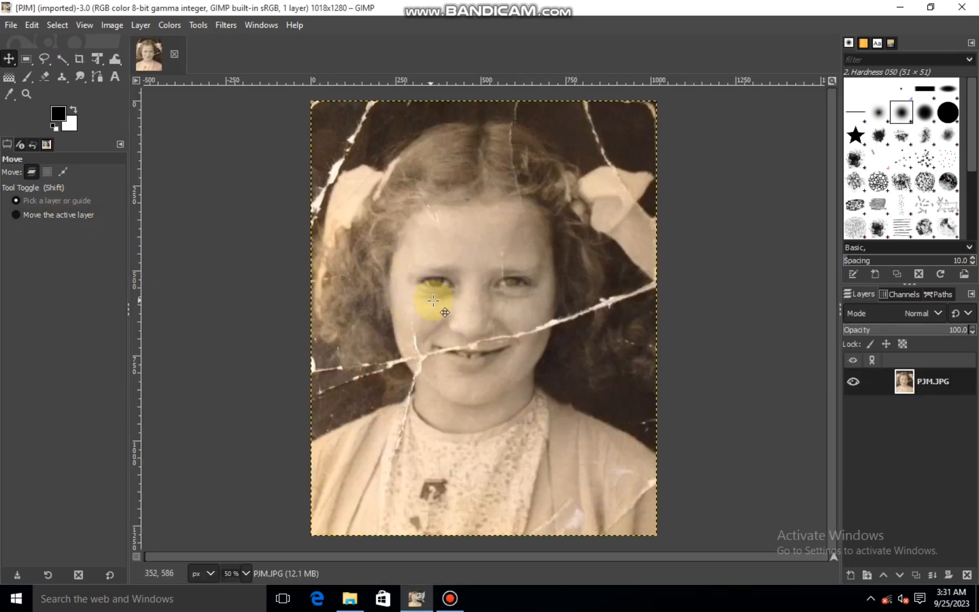
# Duplicate the PJM.JPG layer and clone clean skin over the white crack across the cheek on the photo's right side.
pyautogui.click(916, 575)
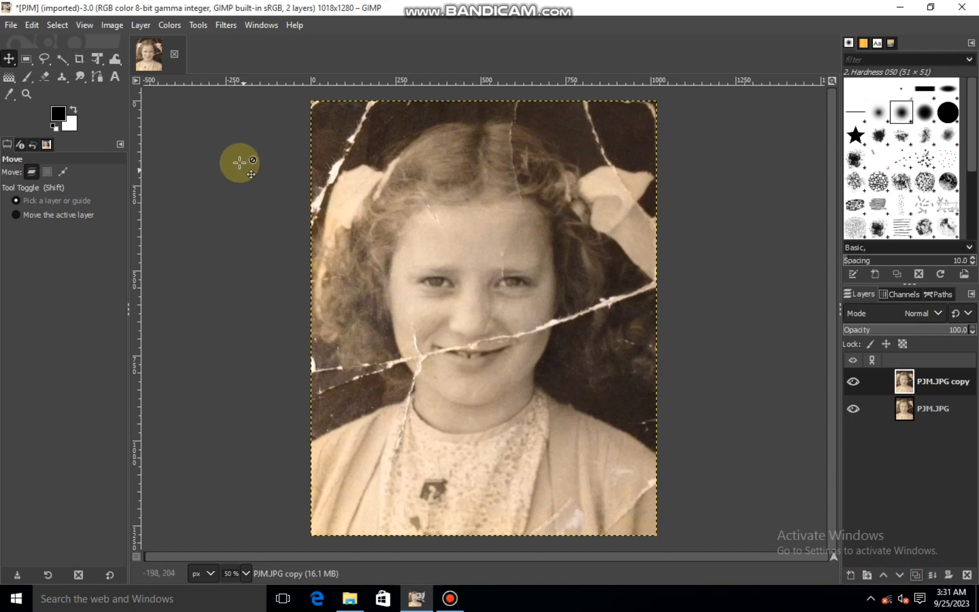
pyautogui.click(65, 77)
pyautogui.scroll(3, 518, 356)
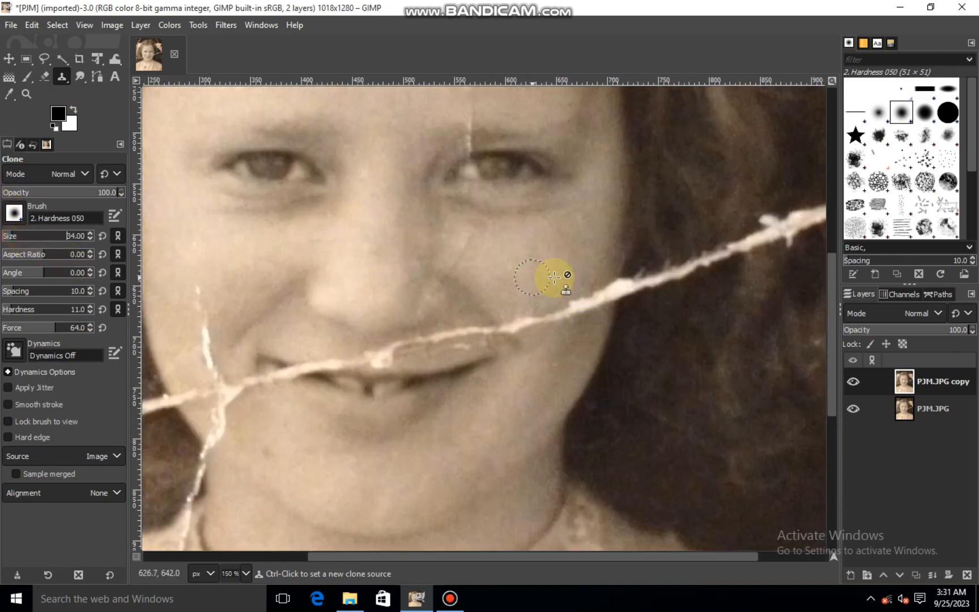
pyautogui.keyDown('ctrl'); pyautogui.click(595, 263); pyautogui.keyUp('ctrl')
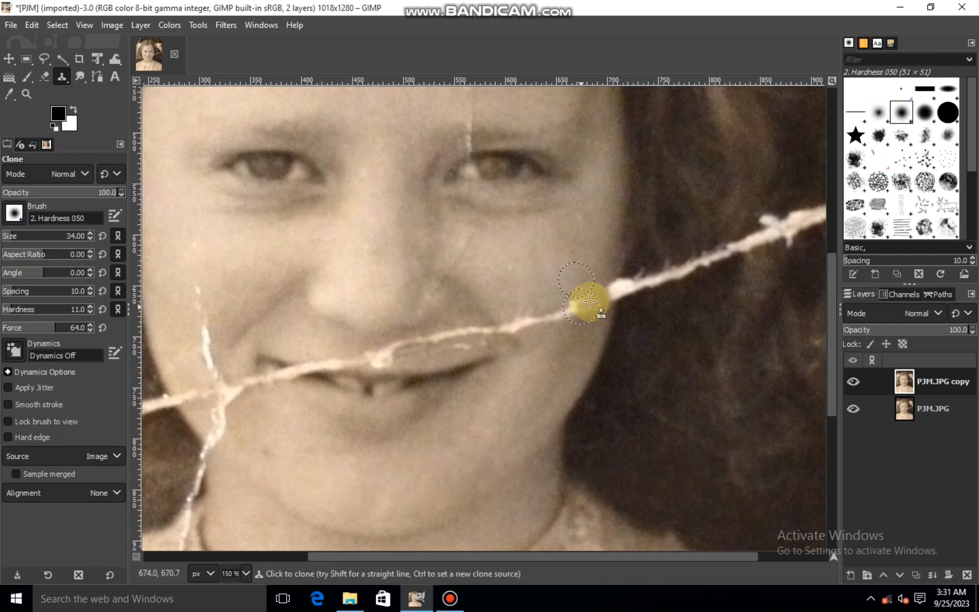
pyautogui.moveTo(589, 302); pyautogui.dragTo(545, 318)
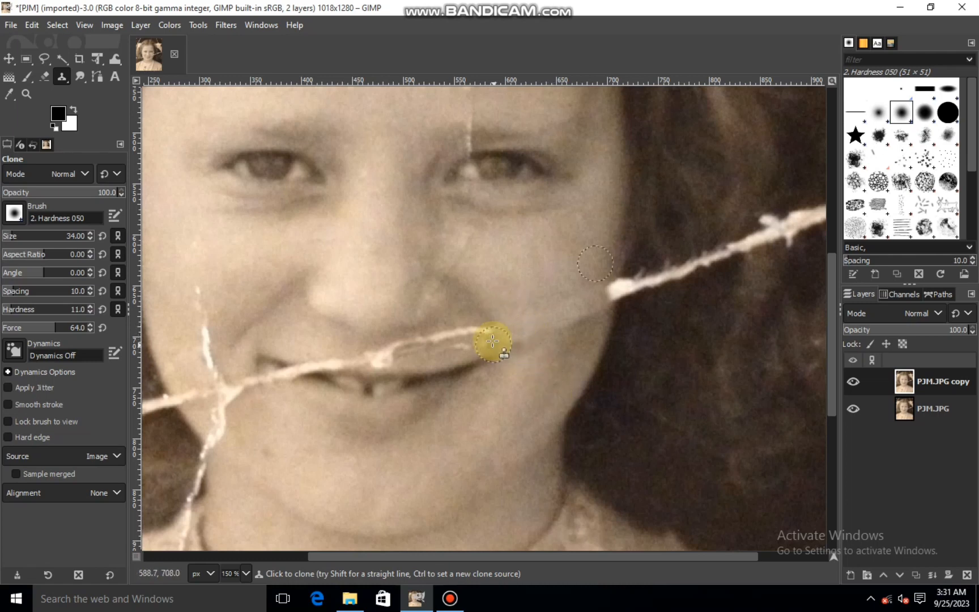
# Clone from several nearby skin areas to blend the repaired cheek between the mouth corner and the face outline.
pyautogui.press('ctrl')
pyautogui.keyDown('ctrl'); pyautogui.click(481, 298); pyautogui.keyUp('ctrl')
pyautogui.press('ctrl')
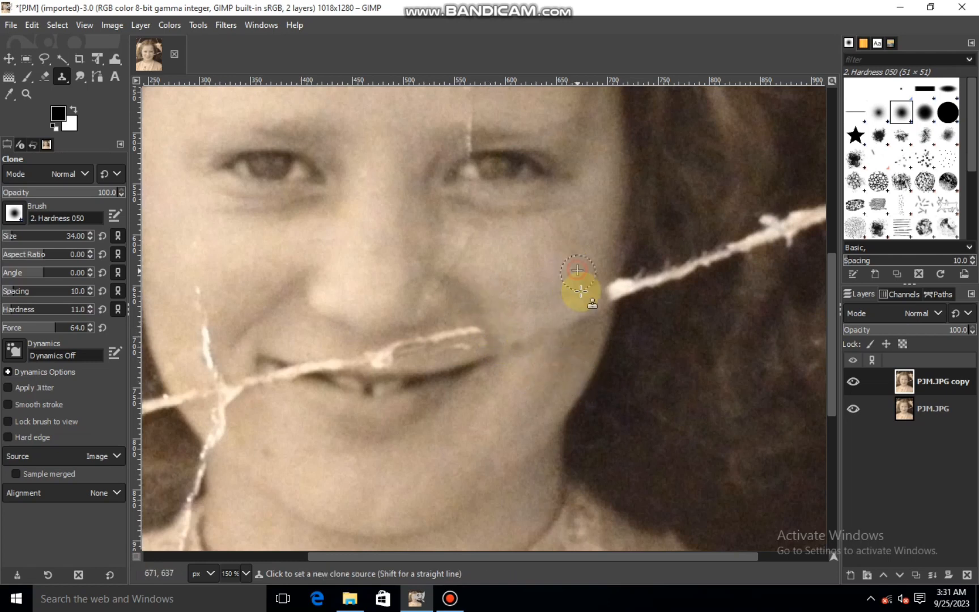
pyautogui.keyDown('ctrl'); pyautogui.click(590, 273); pyautogui.keyUp('ctrl')
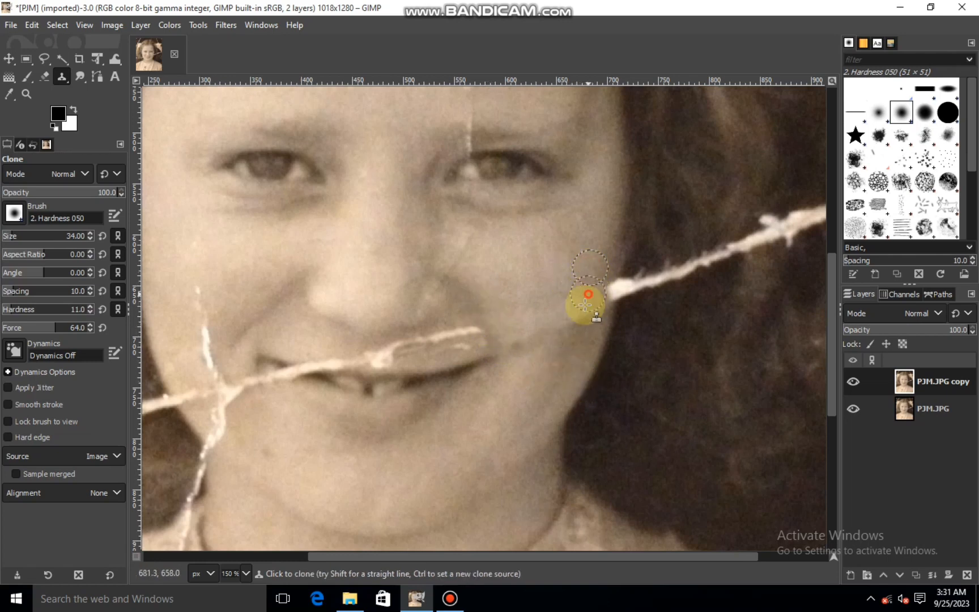
pyautogui.moveTo(585, 305)
pyautogui.mouseDown()
pyautogui.moveTo(537, 321)
pyautogui.moveTo(566, 326)
pyautogui.moveTo(596, 296)
pyautogui.moveTo(585, 316)
pyautogui.mouseUp()
pyautogui.keyDown('ctrl'); pyautogui.click(560, 370); pyautogui.keyUp('ctrl')
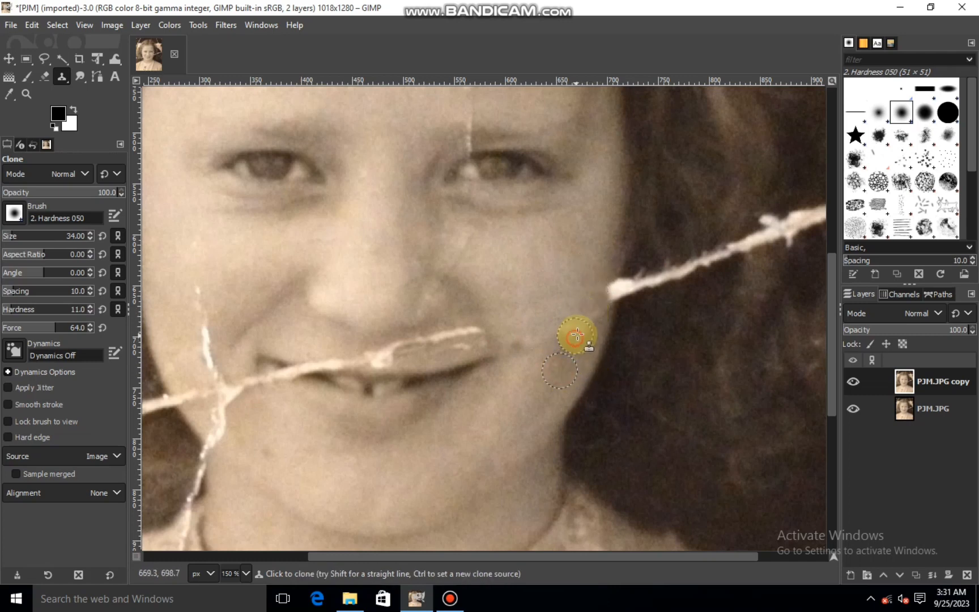
pyautogui.moveTo(598, 315)
pyautogui.mouseDown()
pyautogui.moveTo(572, 341)
pyautogui.moveTo(538, 315)
pyautogui.moveTo(551, 339)
pyautogui.moveTo(536, 360)
pyautogui.moveTo(505, 317)
pyautogui.moveTo(514, 344)
pyautogui.mouseUp()
pyautogui.keyDown('ctrl'); pyautogui.click(547, 298); pyautogui.keyUp('ctrl')
pyautogui.click(551, 338)
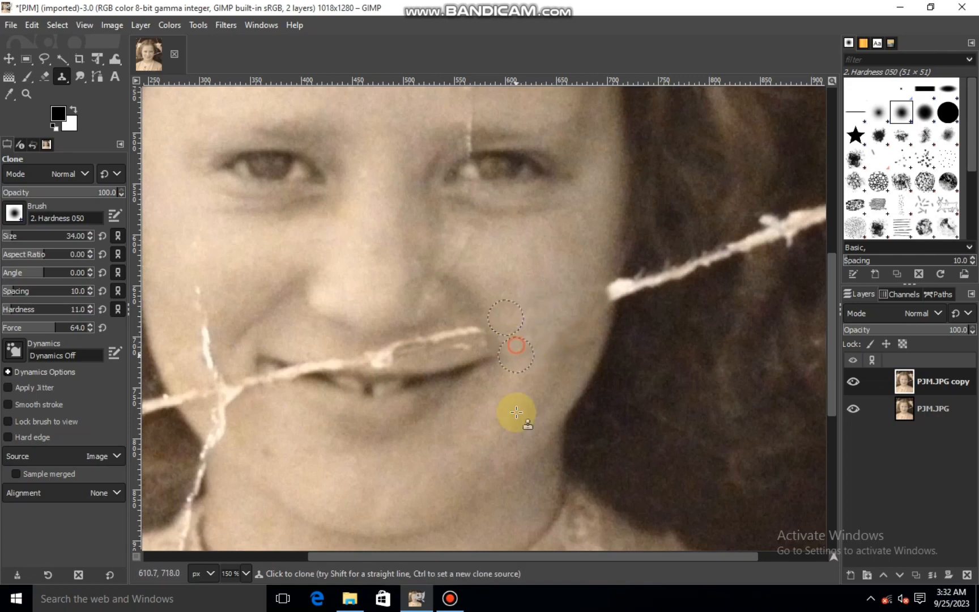
# Clone skin from the cheek edge above the crack to rebuild the face outline where the crack meets the hair.
pyautogui.scroll(2, 665, 297)
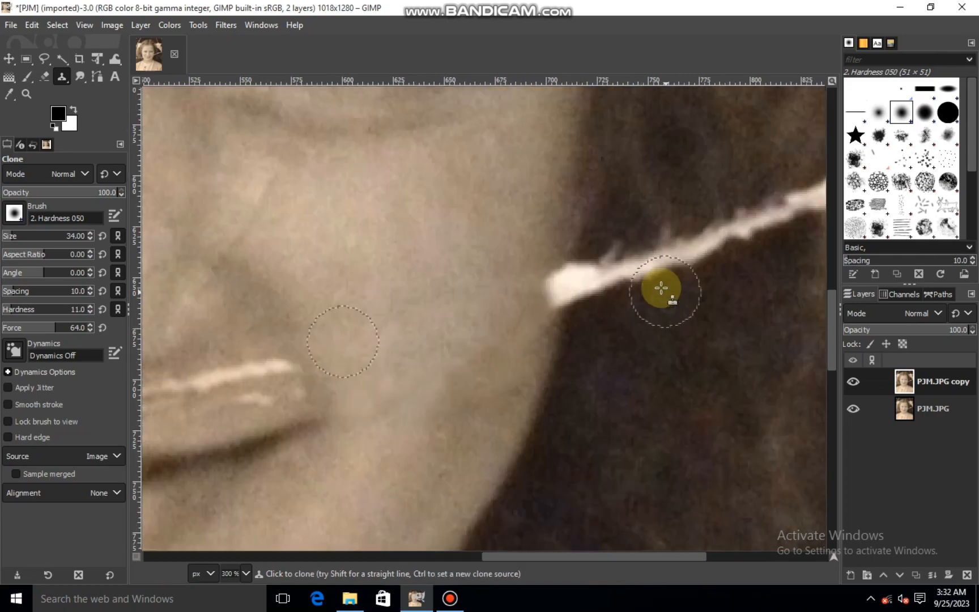
pyautogui.keyDown('ctrl'); pyautogui.click(545, 207); pyautogui.keyUp('ctrl')
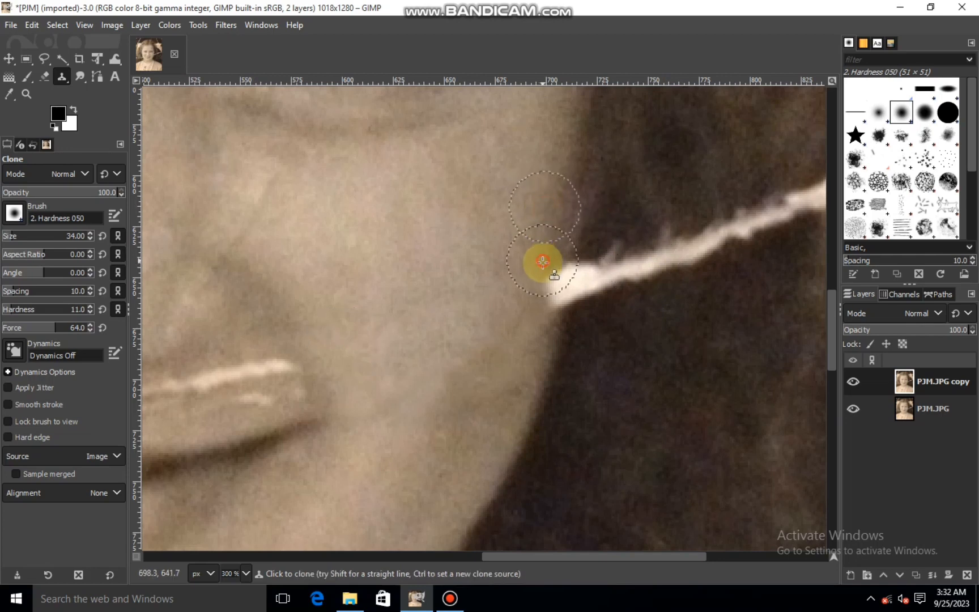
pyautogui.moveTo(542, 263)
pyautogui.mouseDown()
pyautogui.moveTo(551, 273)
pyautogui.moveTo(564, 245)
pyautogui.moveTo(546, 306)
pyautogui.moveTo(559, 328)
pyautogui.mouseUp()
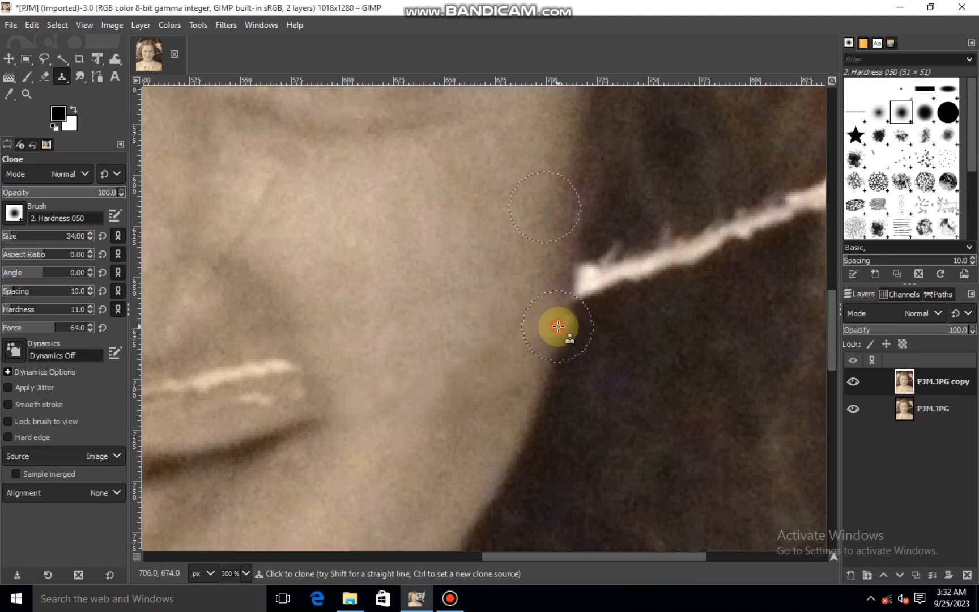
# Clone dark hair over the crack running through the hair beside the face, including the leftover white fragment.
pyautogui.scroll(-2, 633, 227)
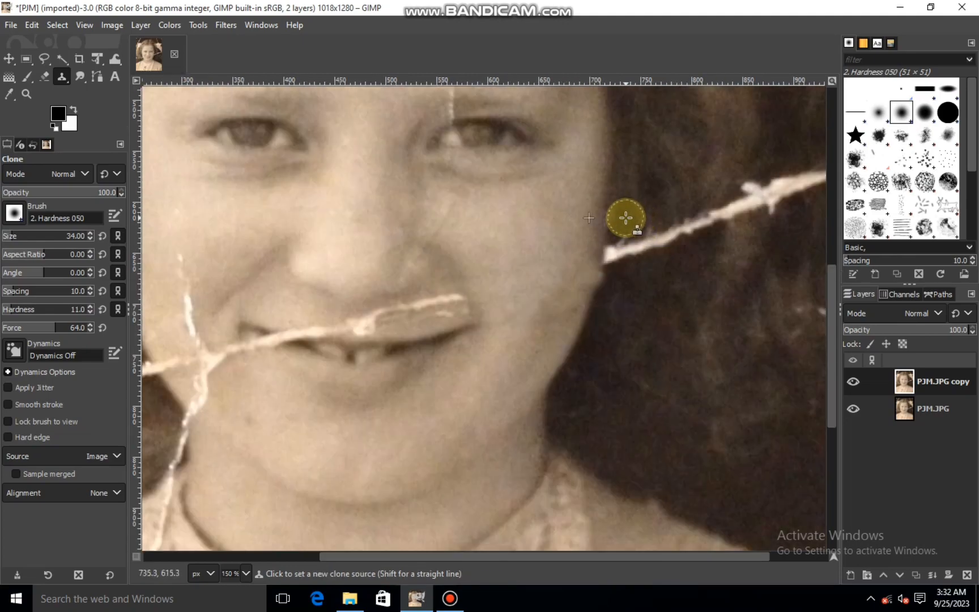
pyautogui.moveTo(625, 219)
pyautogui.mouseDown()
pyautogui.moveTo(620, 256)
pyautogui.moveTo(671, 227)
pyautogui.moveTo(719, 227)
pyautogui.moveTo(754, 202)
pyautogui.moveTo(758, 214)
pyautogui.moveTo(799, 180)
pyautogui.mouseUp()
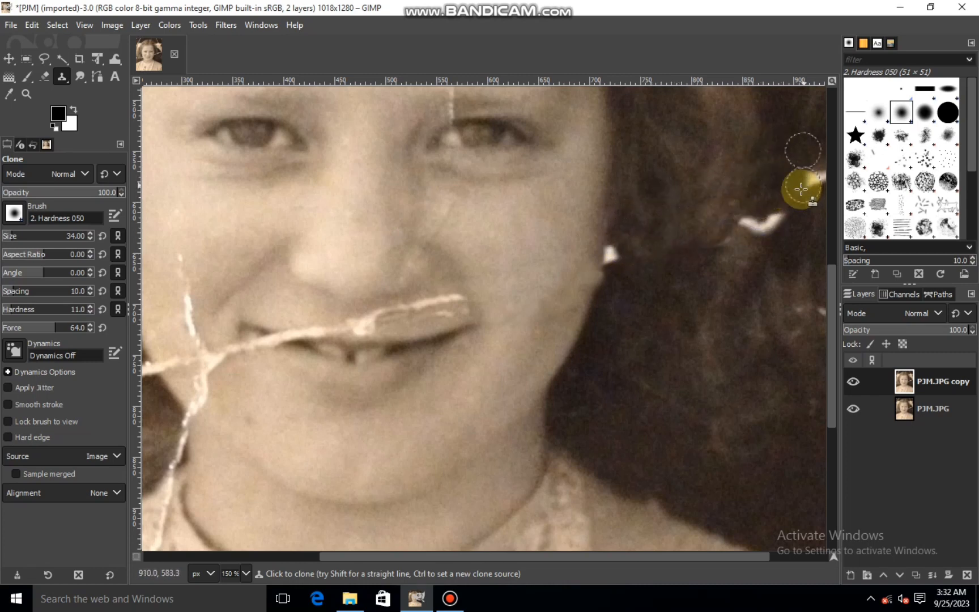
pyautogui.moveTo(507, 554); pyautogui.dragTo(643, 543)
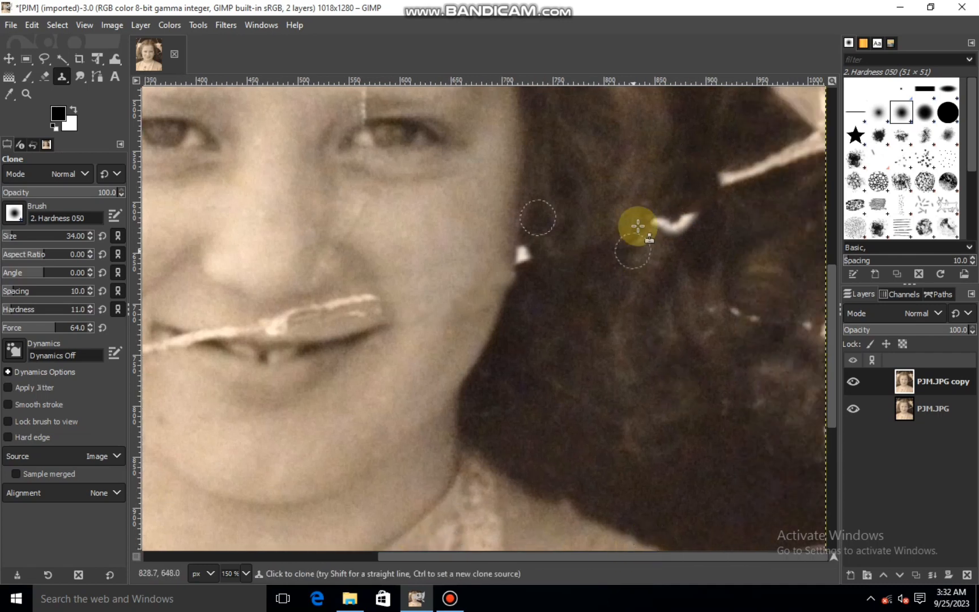
pyautogui.keyDown('ctrl'); pyautogui.click(680, 268); pyautogui.keyUp('ctrl')
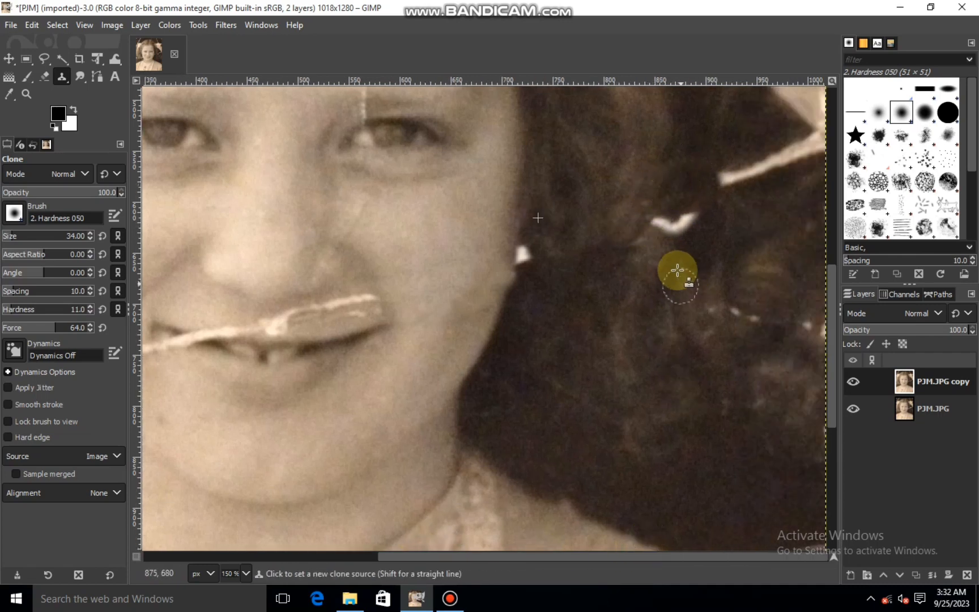
pyautogui.moveTo(660, 225)
pyautogui.mouseDown()
pyautogui.moveTo(681, 225)
pyautogui.moveTo(654, 221)
pyautogui.moveTo(675, 236)
pyautogui.moveTo(703, 218)
pyautogui.mouseUp()
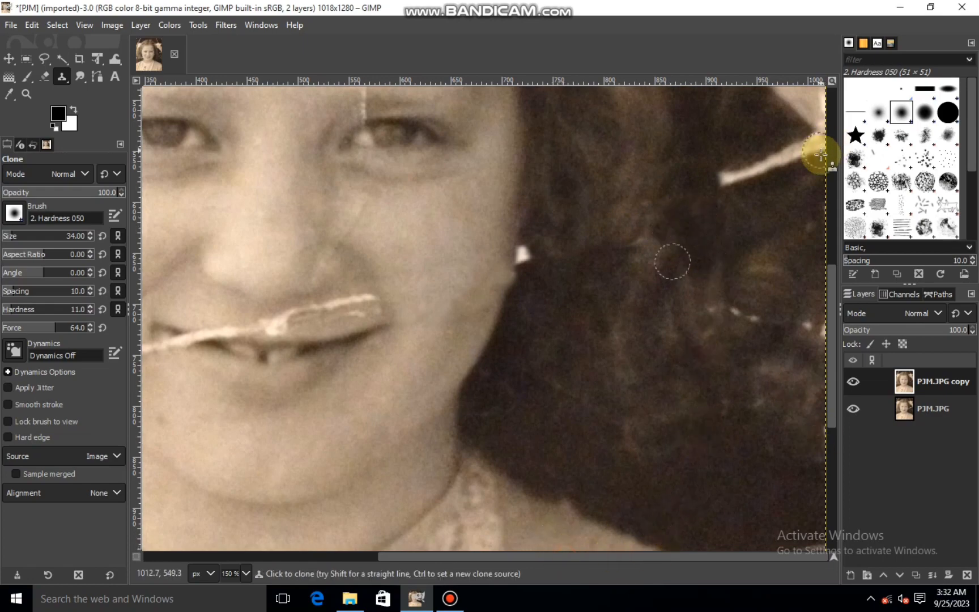
# Clone dark hair over the end of the crack near the photo's right edge and the white specks below it.
pyautogui.scroll(-2, 816, 153)
pyautogui.scroll(3, 673, 159)
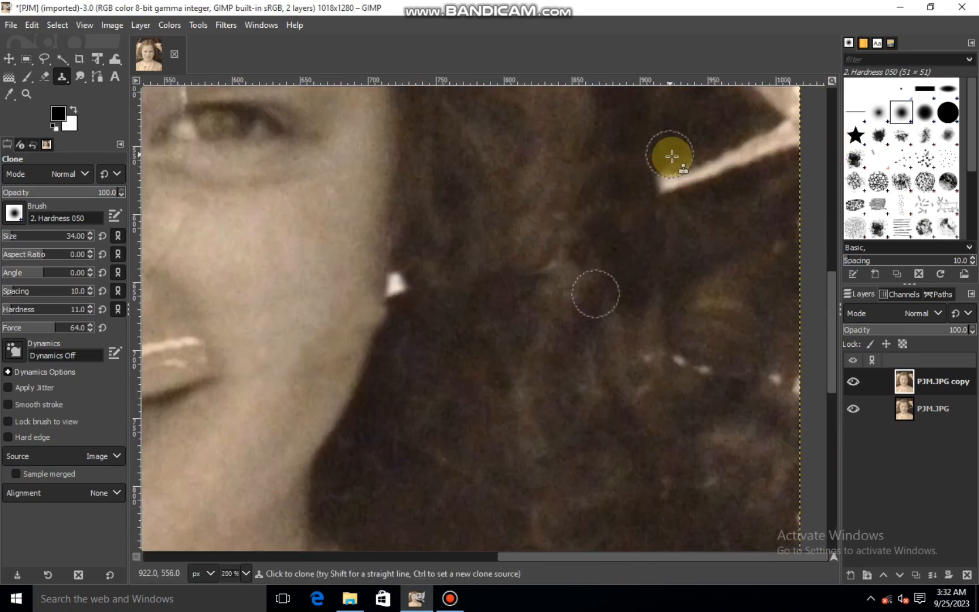
pyautogui.keyDown('ctrl'); pyautogui.click(636, 146); pyautogui.keyUp('ctrl')
pyautogui.moveTo(662, 168)
pyautogui.mouseDown()
pyautogui.moveTo(697, 178)
pyautogui.moveTo(748, 164)
pyautogui.moveTo(774, 137)
pyautogui.mouseUp()
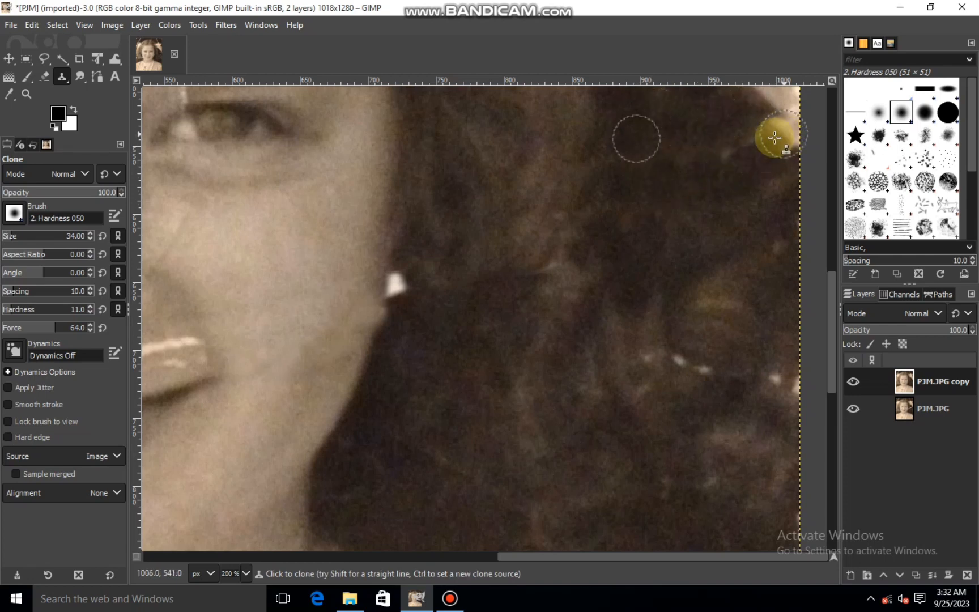
pyautogui.keyDown('ctrl'); pyautogui.click(752, 198); pyautogui.keyUp('ctrl')
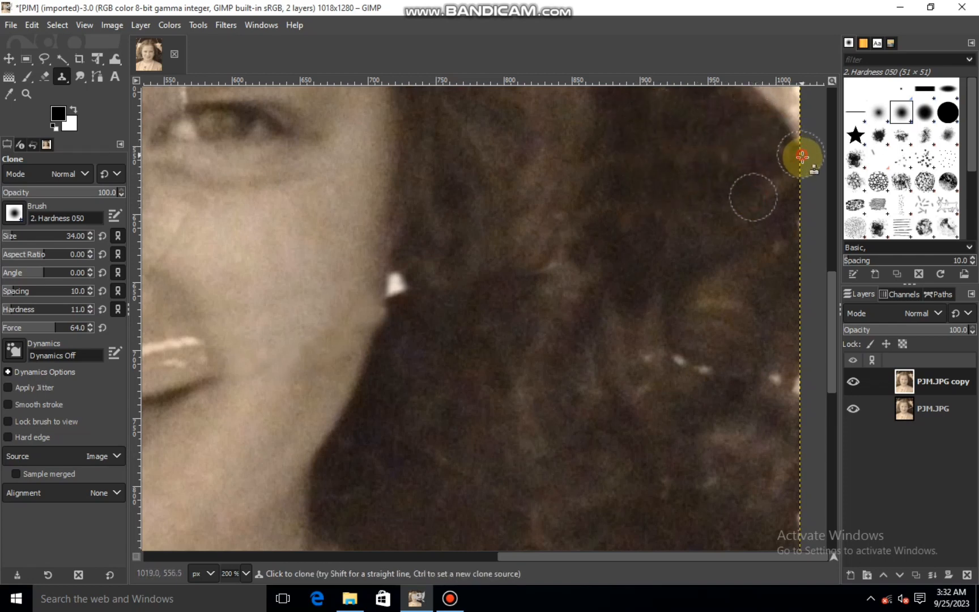
pyautogui.keyDown('ctrl'); pyautogui.click(691, 329); pyautogui.keyUp('ctrl')
pyautogui.moveTo(661, 351)
pyautogui.mouseDown()
pyautogui.moveTo(722, 376)
pyautogui.moveTo(706, 396)
pyautogui.mouseUp()
# Clone dark hair over the remaining white spot where the repaired crack meets the edge of the cheek.
pyautogui.press('1')
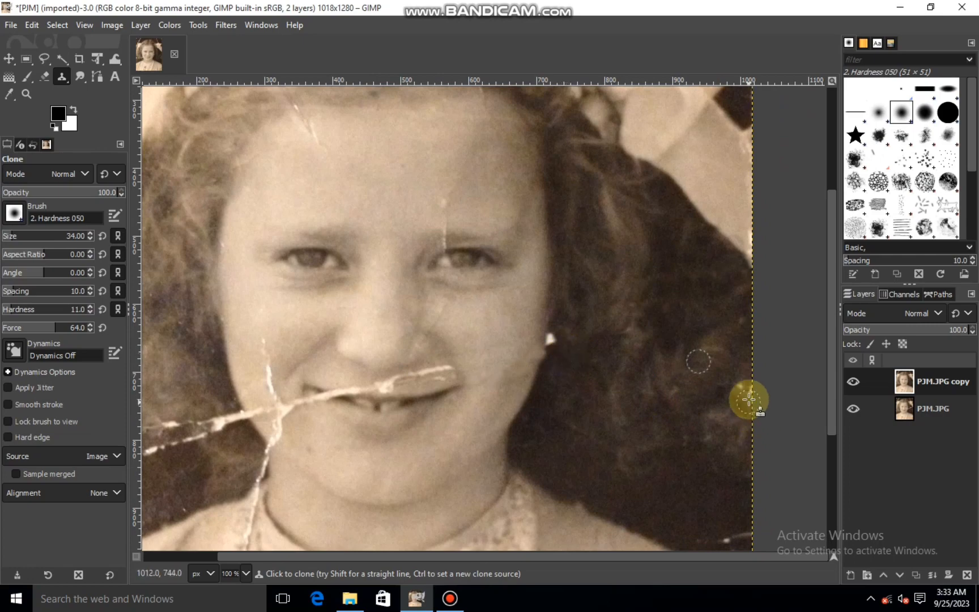
pyautogui.press('+')
pyautogui.press('+')
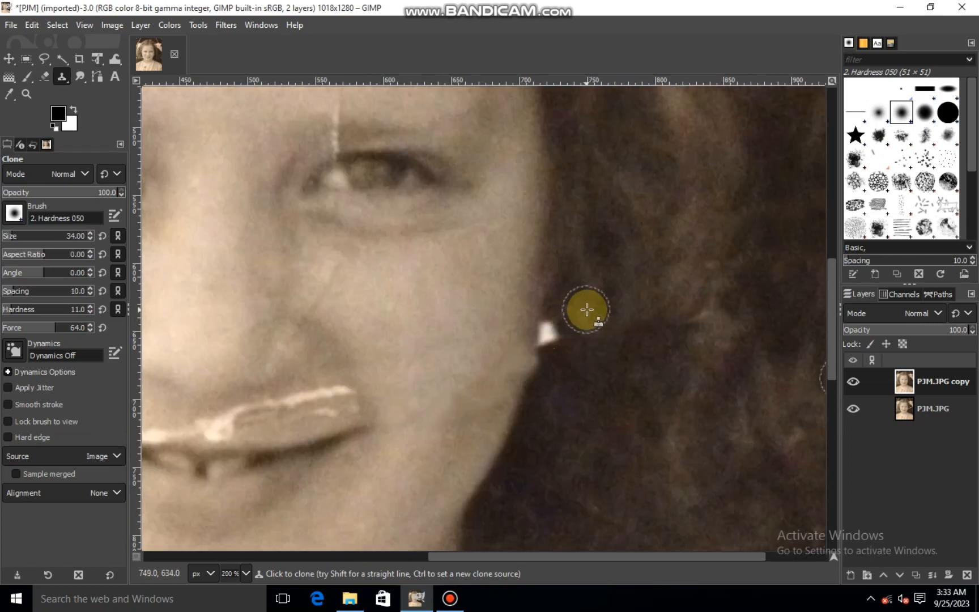
pyautogui.keyDown('ctrl'); pyautogui.click(589, 310); pyautogui.keyUp('ctrl')
pyautogui.moveTo(559, 330)
pyautogui.mouseDown()
pyautogui.moveTo(542, 386)
pyautogui.moveTo(556, 332)
pyautogui.moveTo(545, 397)
pyautogui.mouseUp()
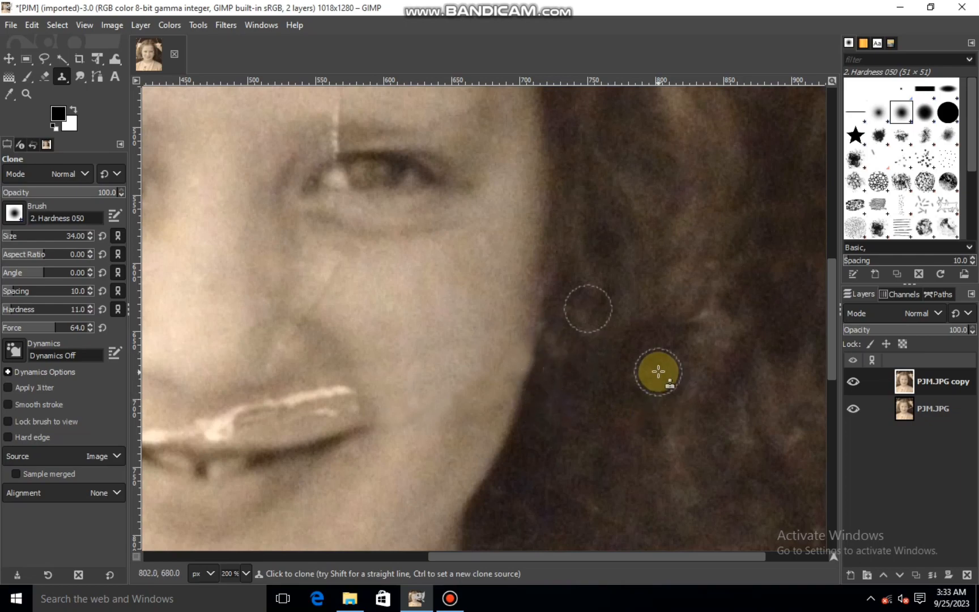
# Compare the repair with the original photo by hiding and showing the PJM.JPG copy layer.
pyautogui.press('-')
pyautogui.press('-')
pyautogui.press('-')
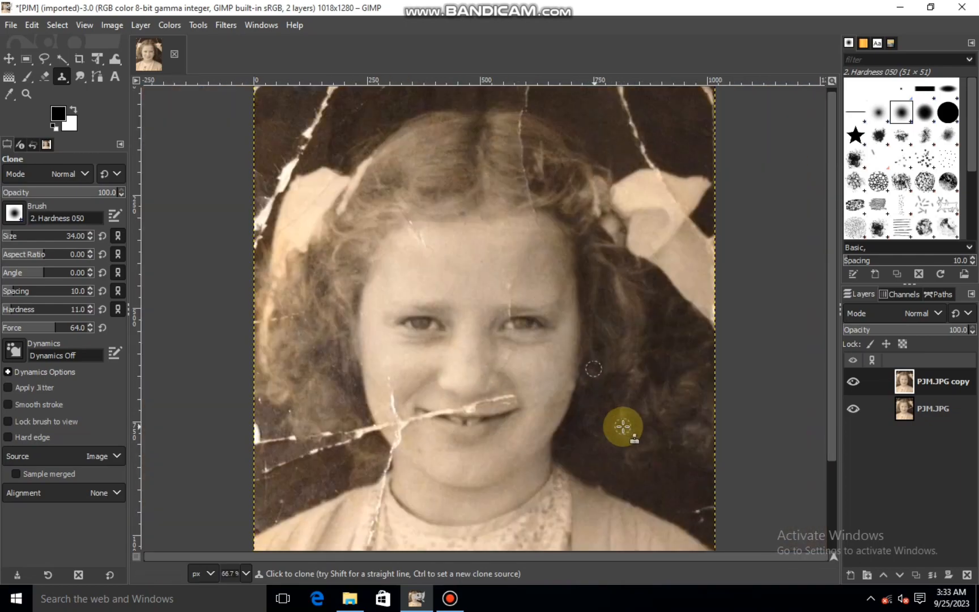
pyautogui.click(852, 381)
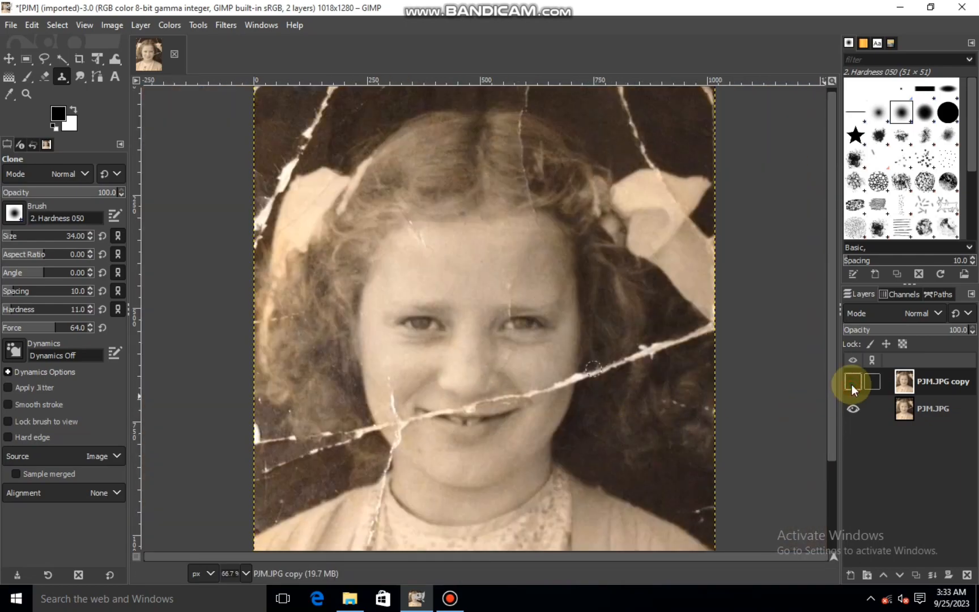
pyautogui.click(853, 382)
# Clone clean forehead skin over the upper part of the thin crack above the eye on the photo's right side.
pyautogui.press('+')
pyautogui.press('+')
pyautogui.press('+')
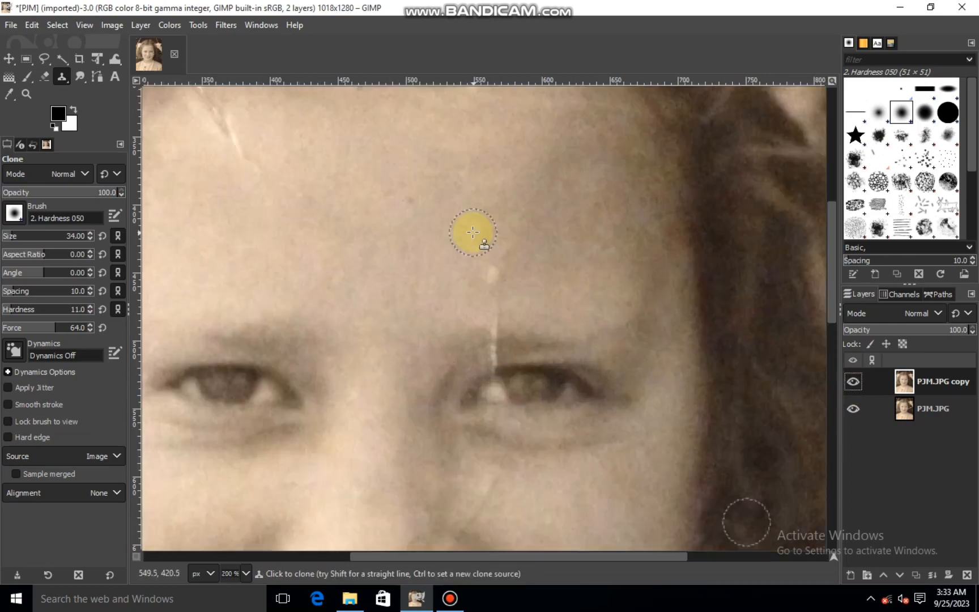
pyautogui.moveTo(498, 285); pyautogui.dragTo(496, 308)
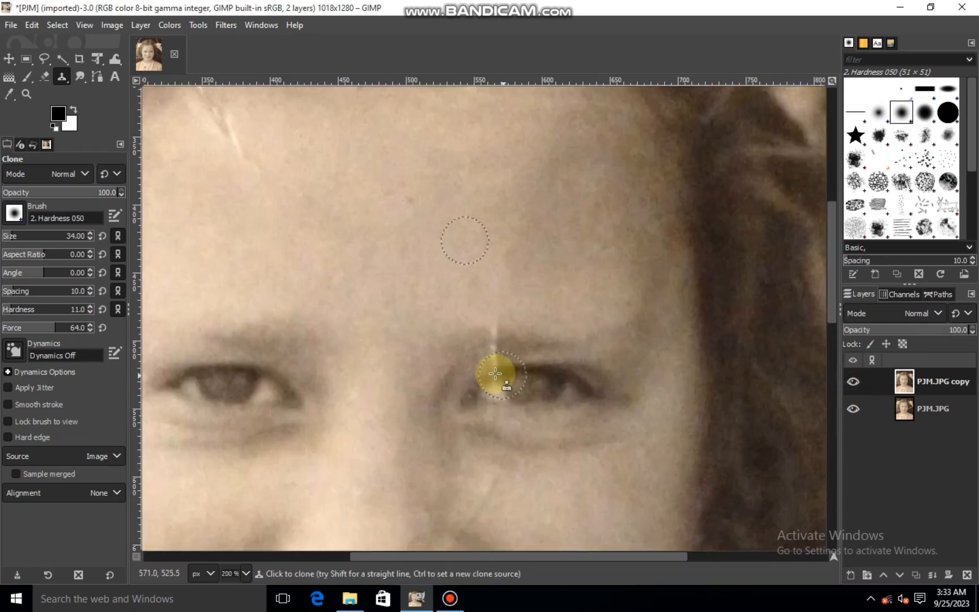
# Reduce the clone brush size to 24 and remove the crack through the eyebrow and inner eye corner using nearby samples.
pyautogui.click(10, 239)
pyautogui.keyDown('ctrl'); pyautogui.click(449, 364); pyautogui.keyUp('ctrl')
pyautogui.moveTo(479, 339)
pyautogui.mouseDown()
pyautogui.moveTo(462, 336)
pyautogui.moveTo(507, 343)
pyautogui.mouseUp()
pyautogui.keyDown('ctrl'); pyautogui.click(474, 340); pyautogui.keyUp('ctrl')
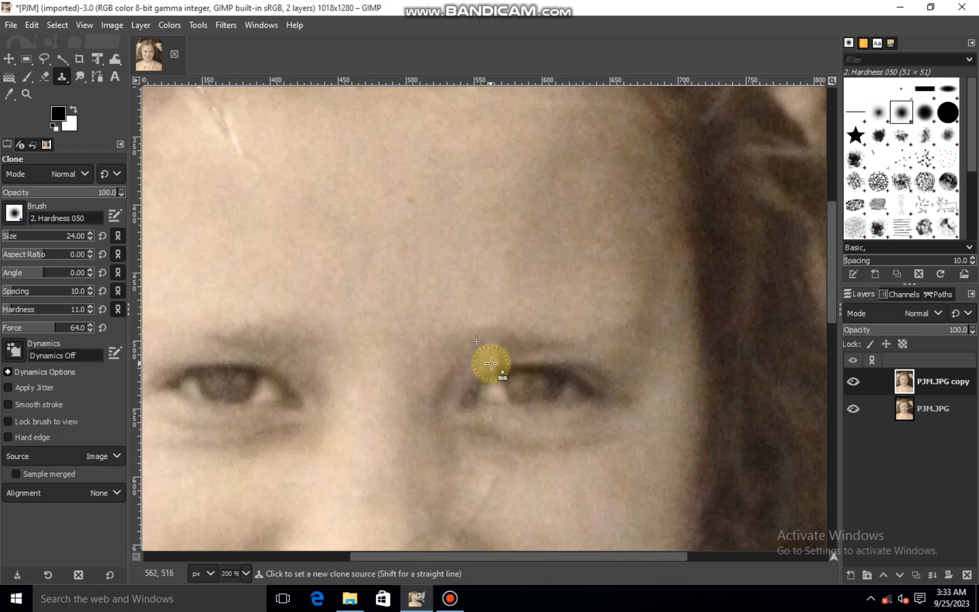
pyautogui.keyDown('ctrl'); pyautogui.click(521, 349); pyautogui.keyUp('ctrl')
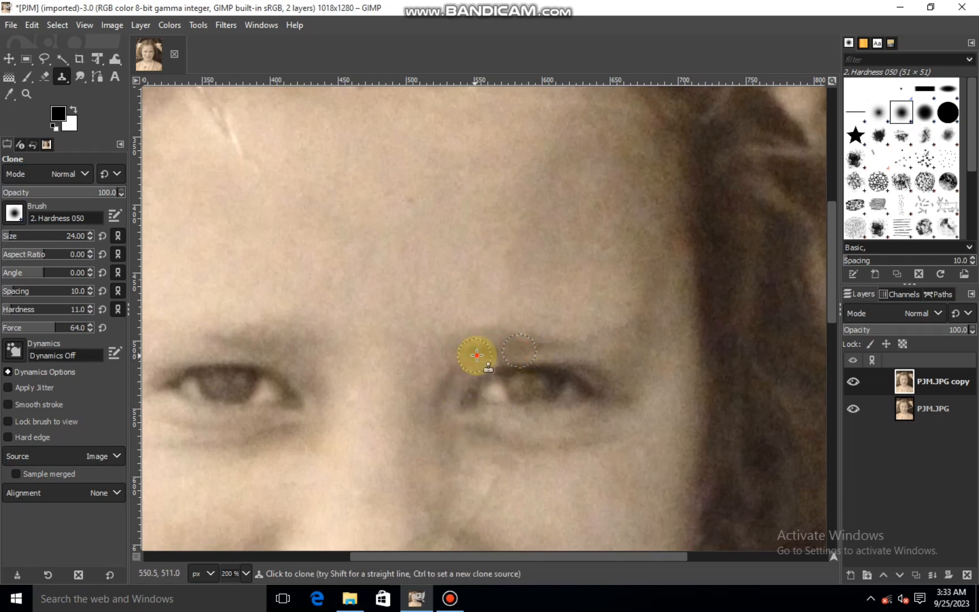
pyautogui.keyDown('ctrl'); pyautogui.click(515, 422); pyautogui.keyUp('ctrl')
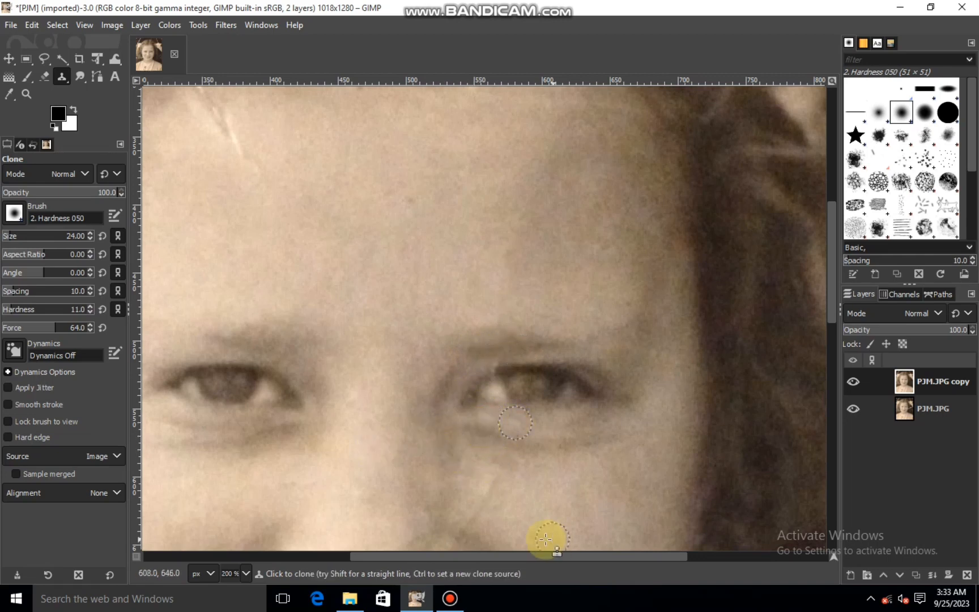
pyautogui.hscroll(-5, 465, 557)
pyautogui.moveTo(826, 261); pyautogui.dragTo(826, 201)
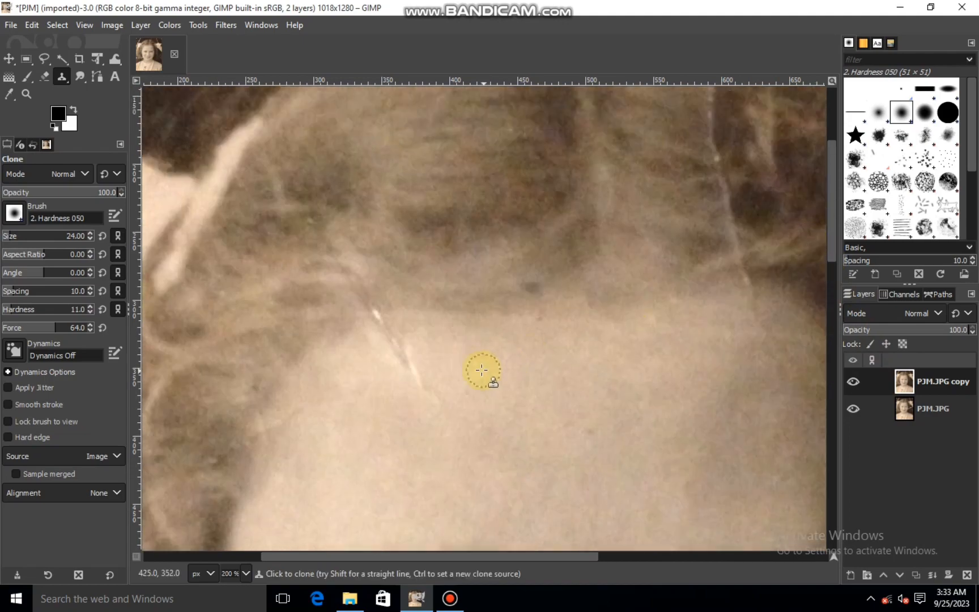
pyautogui.keyDown('ctrl'); pyautogui.click(491, 367); pyautogui.keyUp('ctrl')
pyautogui.click(412, 379)
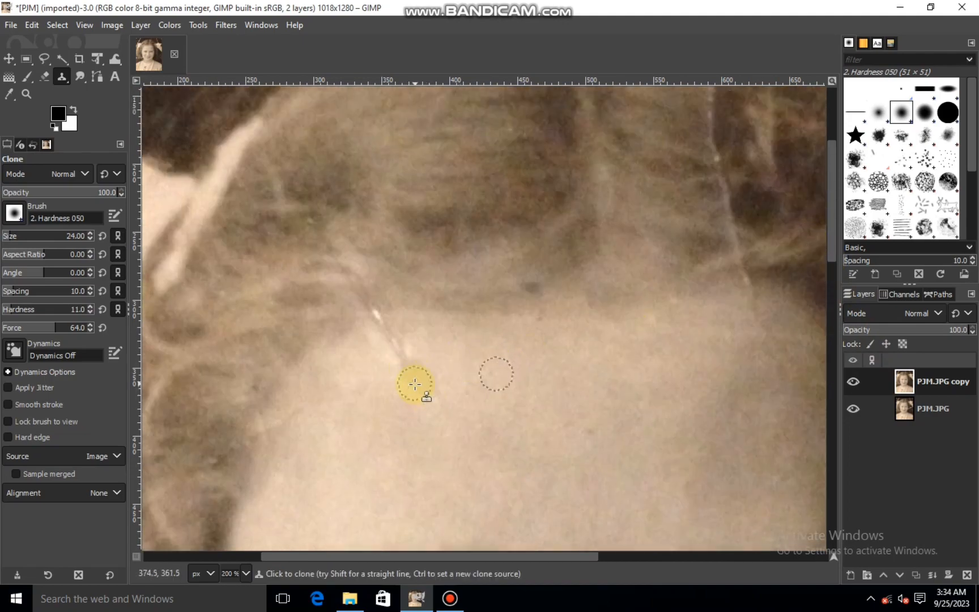
pyautogui.hotkey('ctrl', 'z')
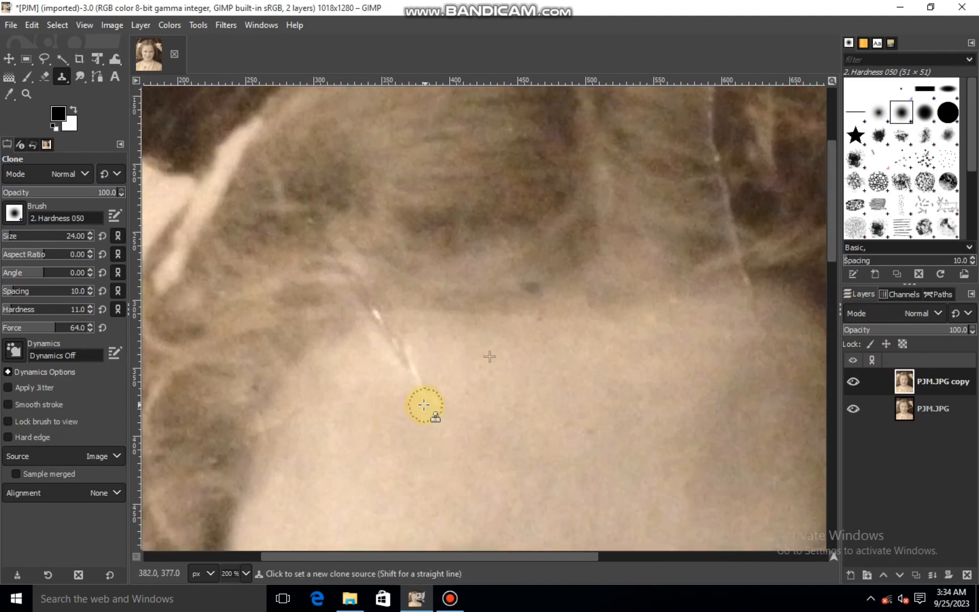
# Clone adjacent forehead skin over the white scratch just below the hairline on the photo's left side.
pyautogui.keyDown('ctrl'); pyautogui.click(447, 369); pyautogui.keyUp('ctrl')
pyautogui.moveTo(421, 376); pyautogui.dragTo(421, 388)
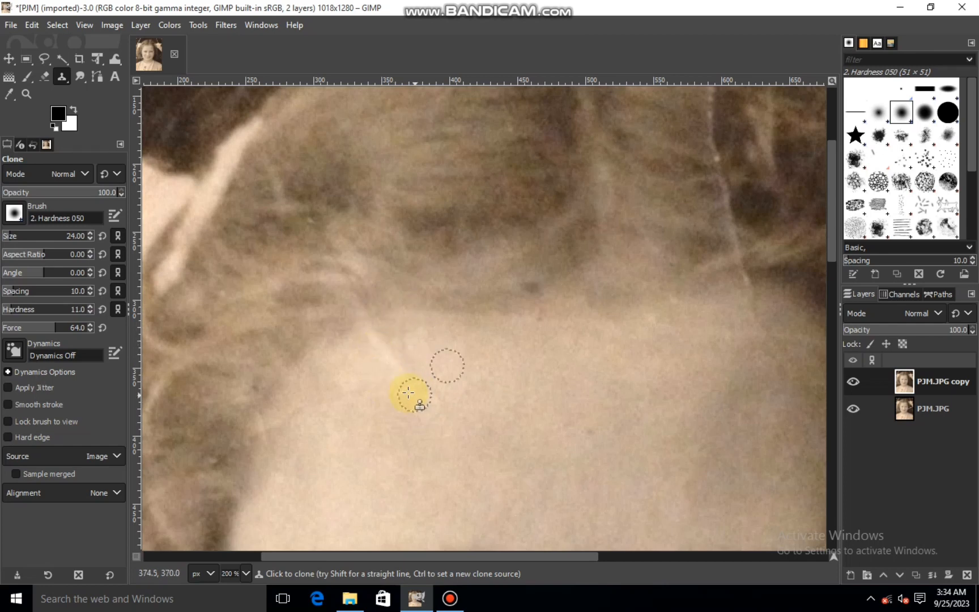
pyautogui.keyDown('ctrl'); pyautogui.click(358, 368); pyautogui.keyUp('ctrl')
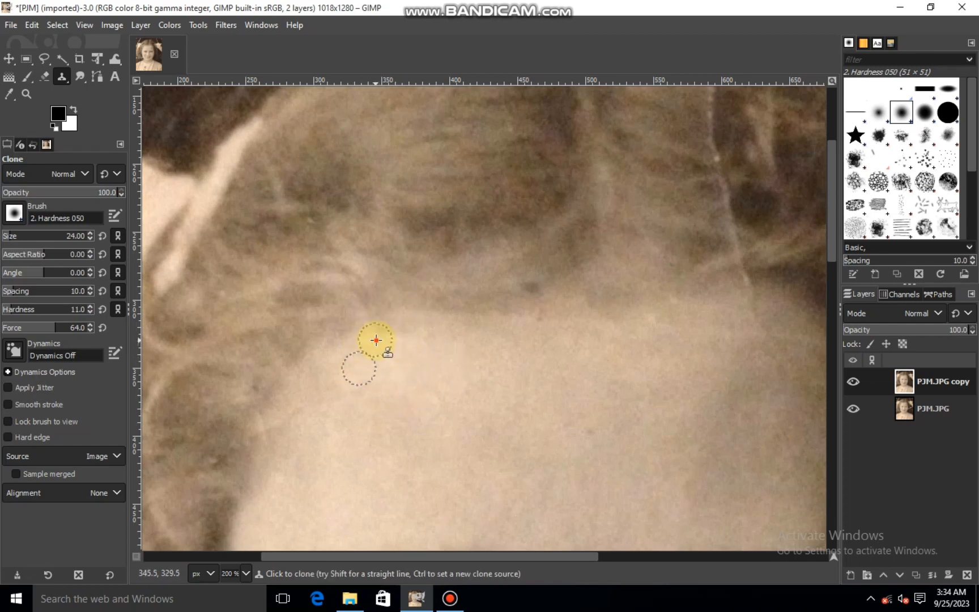
pyautogui.scroll(-4, 422, 459)
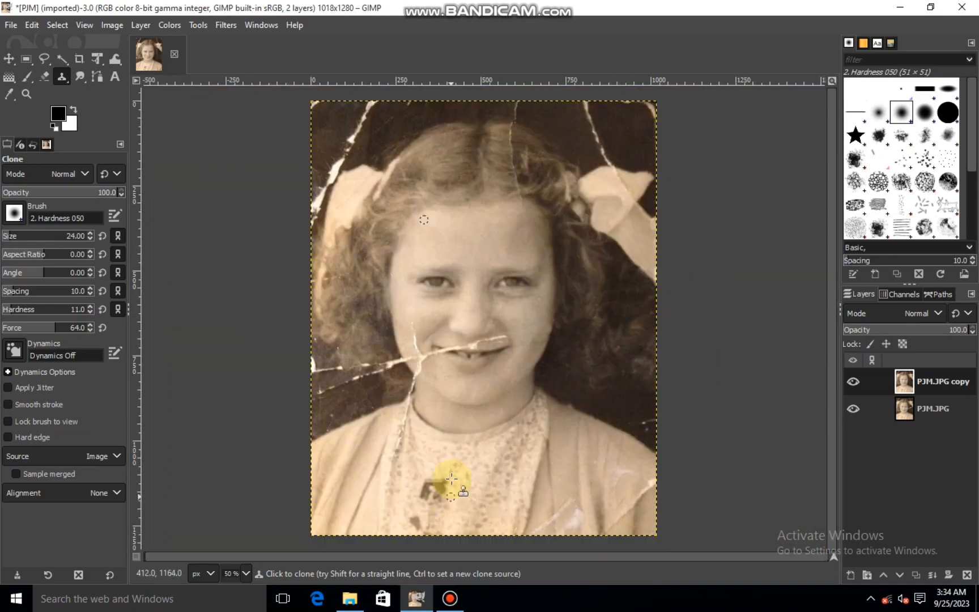
# Clone nearby cheek skin over the light marks under the eye and beside the nose on the photo's right side.
pyautogui.scroll(4, 510, 328)
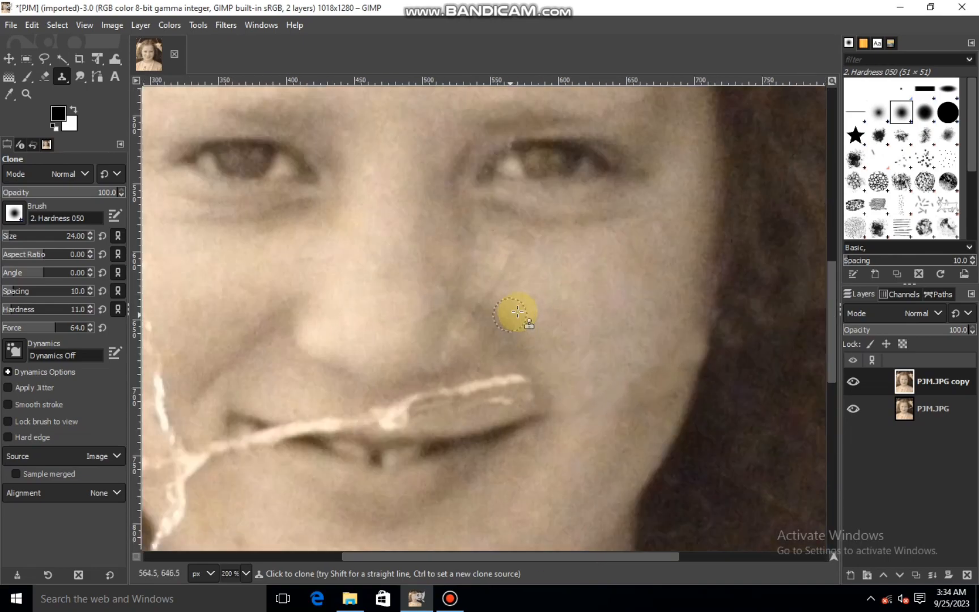
pyautogui.keyDown('ctrl'); pyautogui.click(549, 278); pyautogui.keyUp('ctrl')
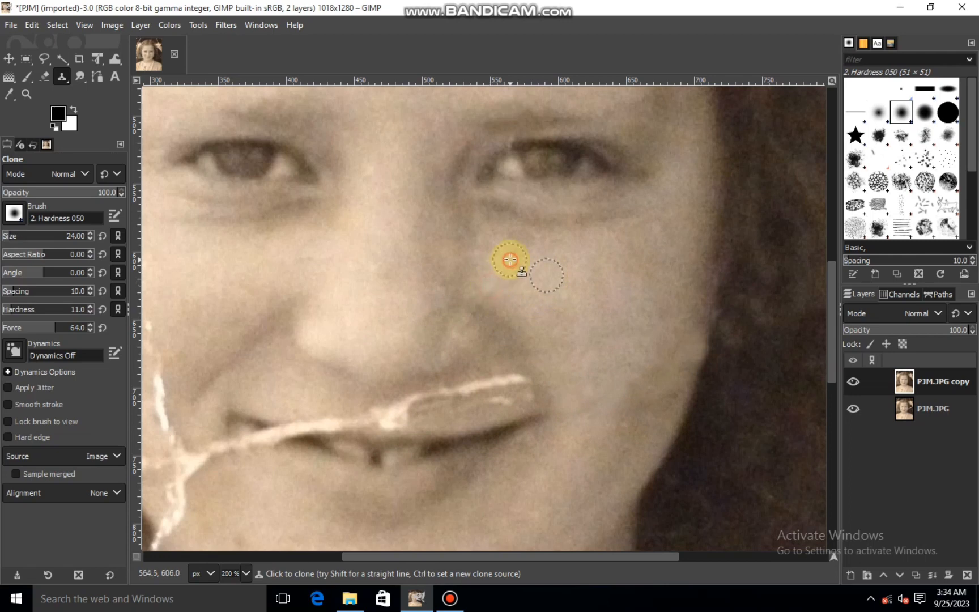
pyautogui.keyDown('ctrl'); pyautogui.click(496, 327); pyautogui.keyUp('ctrl')
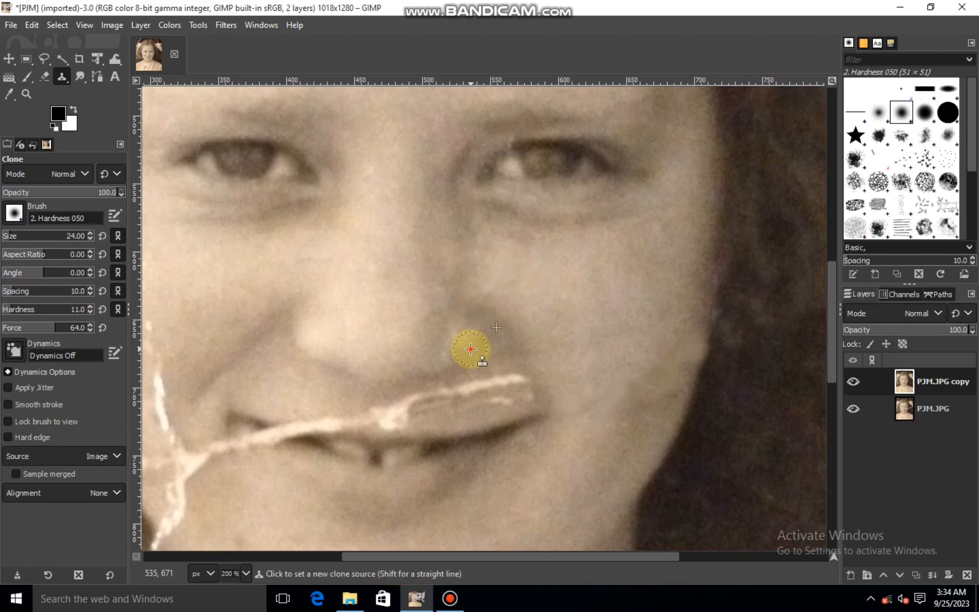
pyautogui.click(459, 334)
pyautogui.click(454, 354)
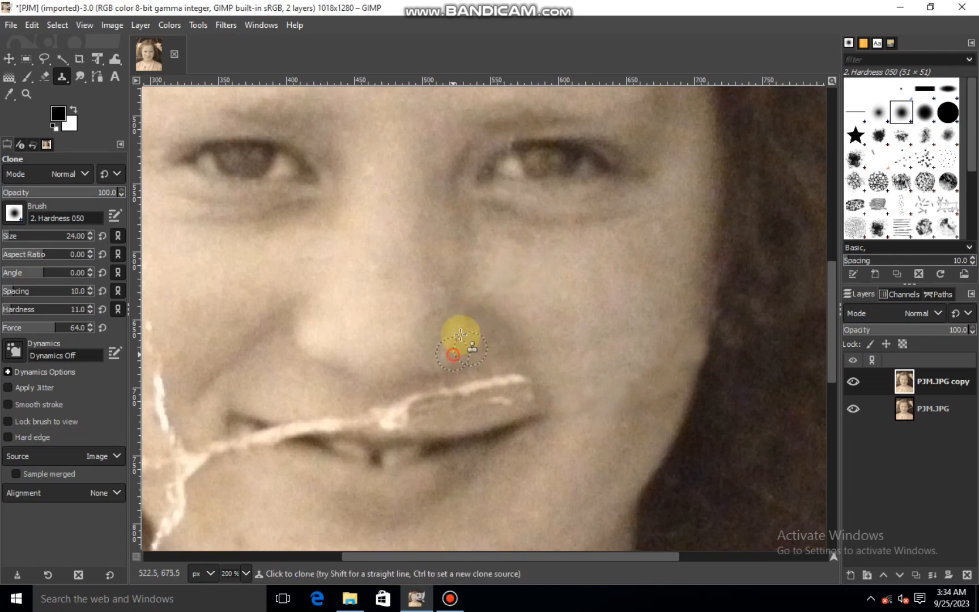
pyautogui.keyDown('ctrl'); pyautogui.click(521, 295); pyautogui.keyUp('ctrl')
pyautogui.click(489, 292)
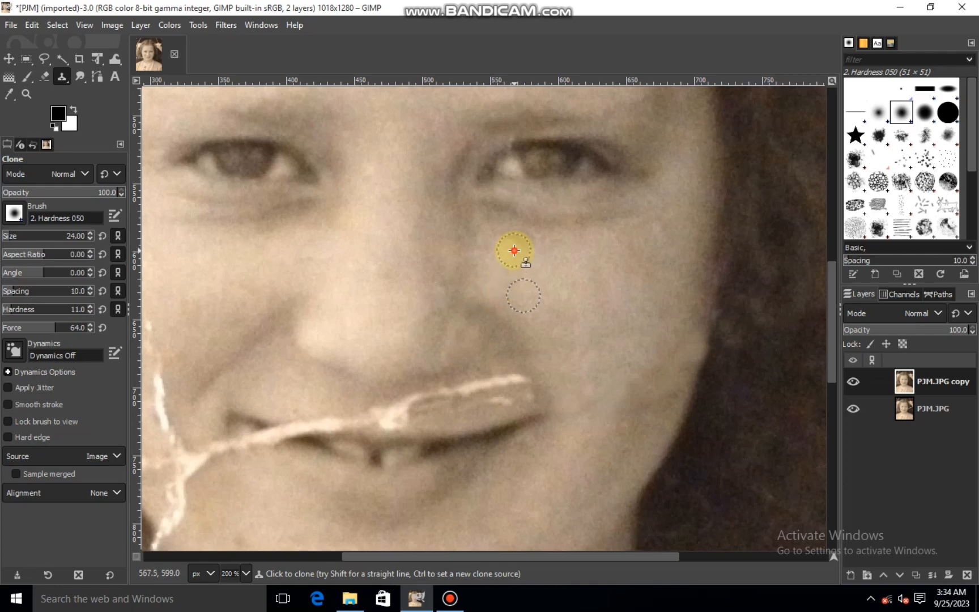
pyautogui.keyDown('ctrl'); pyautogui.click(555, 252); pyautogui.keyUp('ctrl')
pyautogui.click(530, 245)
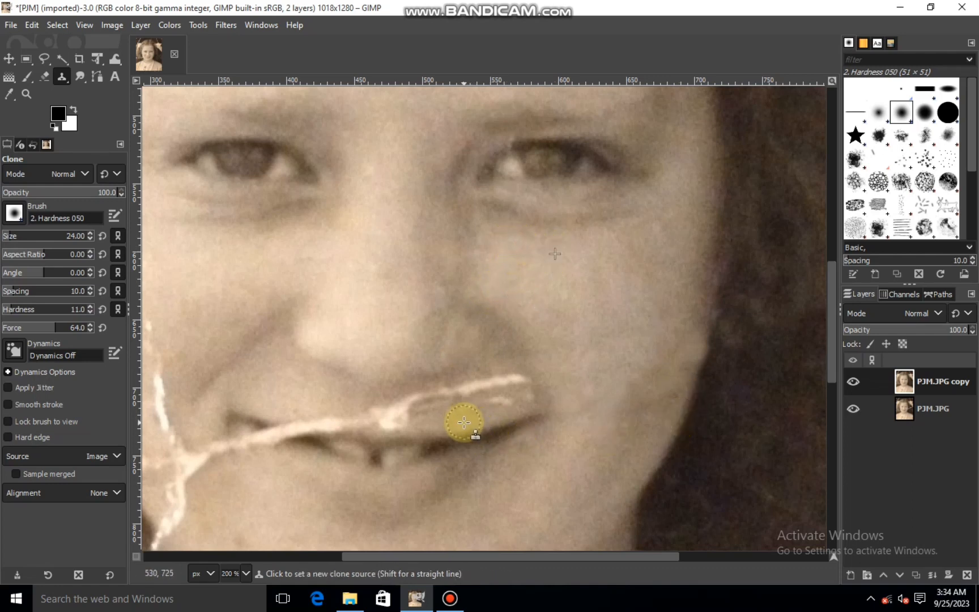
# Reduce the clone brush size to 16 and cover the crack above the mouth's right half with neighbouring skin.
pyautogui.click(8, 236)
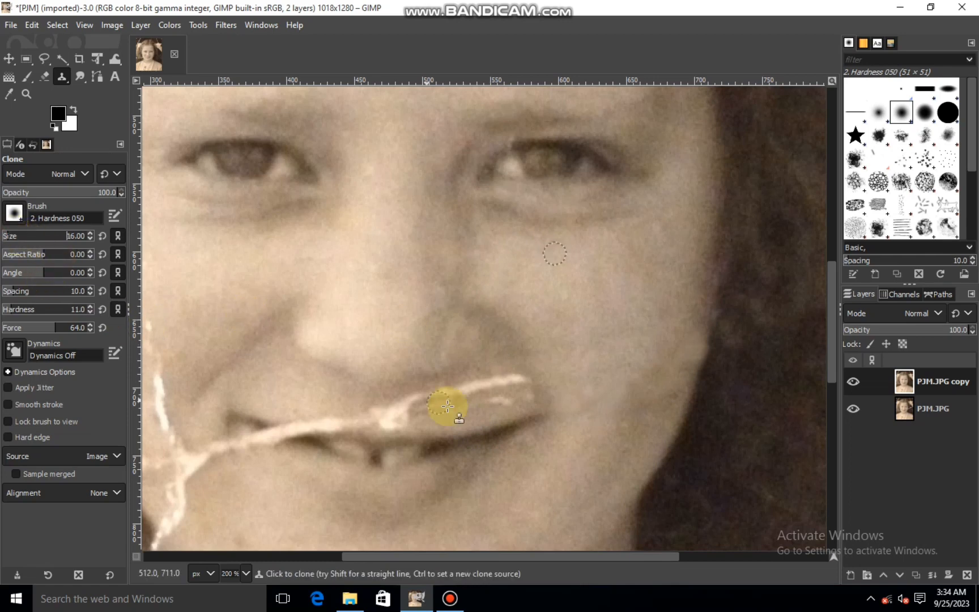
pyautogui.keyDown('ctrl'); pyautogui.click(474, 425); pyautogui.keyUp('ctrl')
pyautogui.moveTo(483, 386)
pyautogui.mouseDown()
pyautogui.moveTo(513, 382)
pyautogui.moveTo(437, 399)
pyautogui.moveTo(469, 404)
pyautogui.moveTo(459, 404)
pyautogui.moveTo(498, 389)
pyautogui.mouseUp()
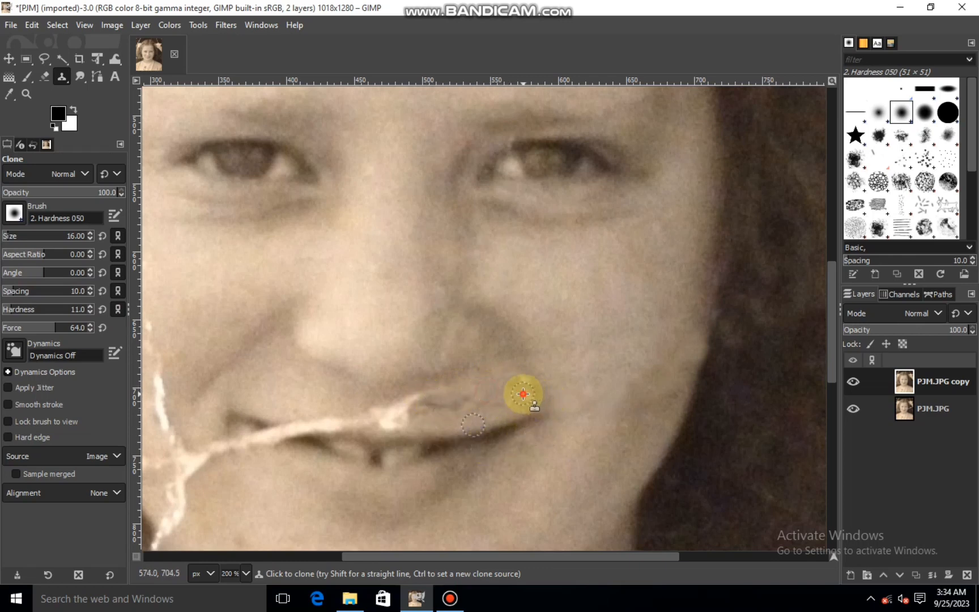
pyautogui.keyDown('ctrl'); pyautogui.click(521, 356); pyautogui.keyUp('ctrl')
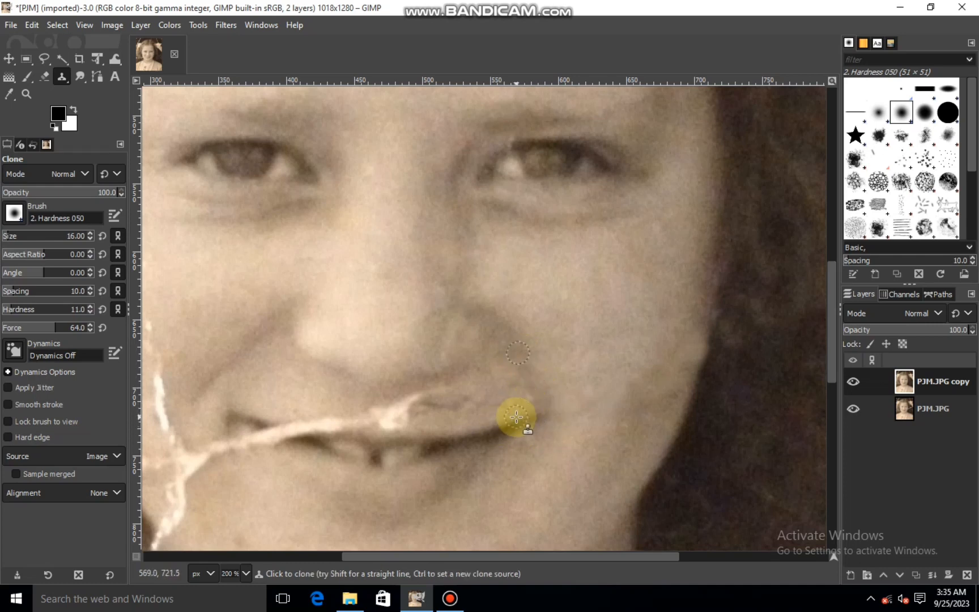
pyautogui.keyDown('ctrl'); pyautogui.click(441, 424); pyautogui.keyUp('ctrl')
pyautogui.moveTo(446, 406); pyautogui.dragTo(502, 402)
pyautogui.click(486, 403)
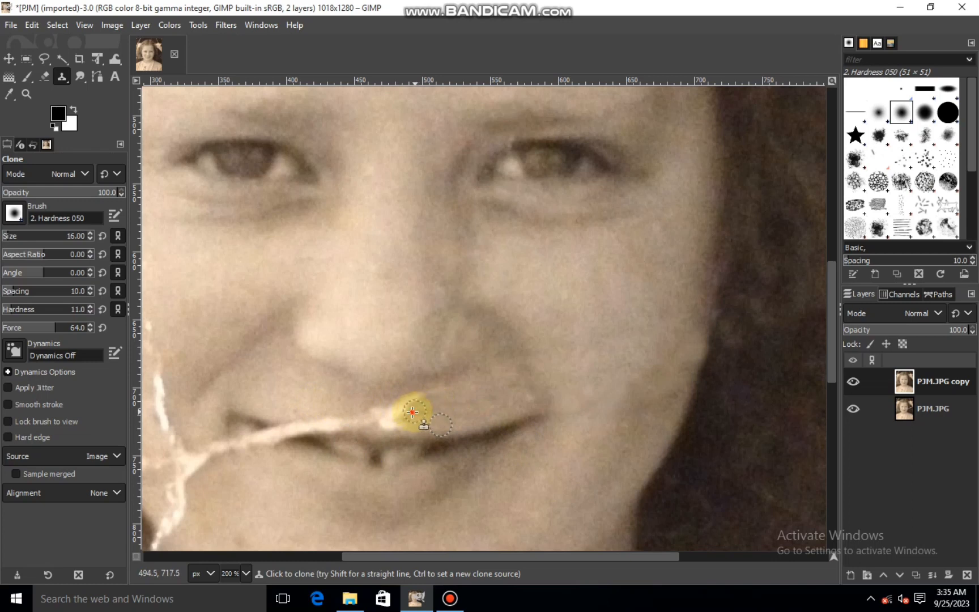
# Clone upper-lip skin over the wide bright part of the crack near the middle of the mouth.
pyautogui.moveTo(378, 411)
pyautogui.mouseDown()
pyautogui.moveTo(437, 411)
pyautogui.moveTo(402, 404)
pyautogui.moveTo(393, 452)
pyautogui.mouseUp()
pyautogui.keyDown('ctrl'); pyautogui.click(286, 400); pyautogui.keyUp('ctrl')
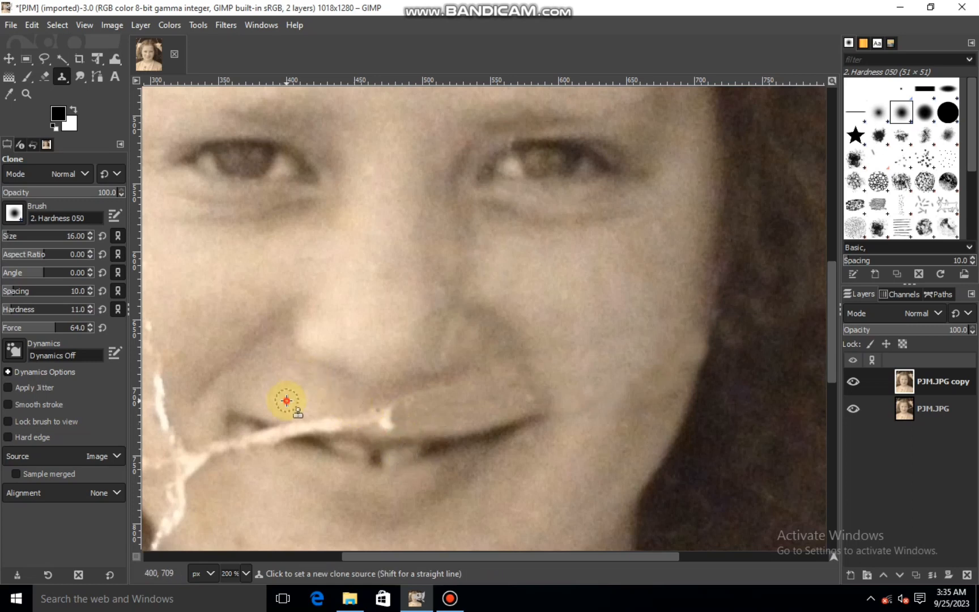
pyautogui.click(311, 424)
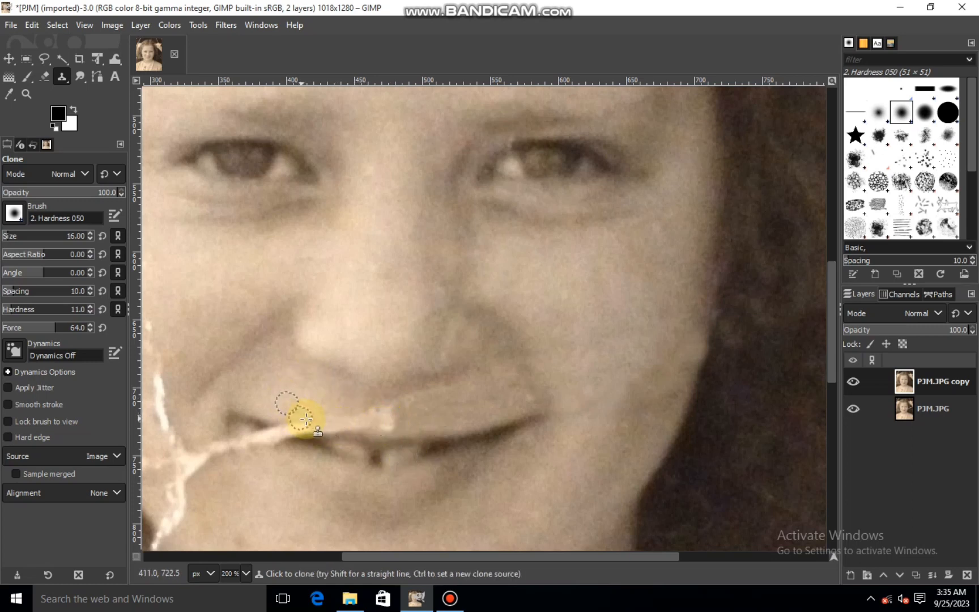
pyautogui.scroll(-4, 405, 444)
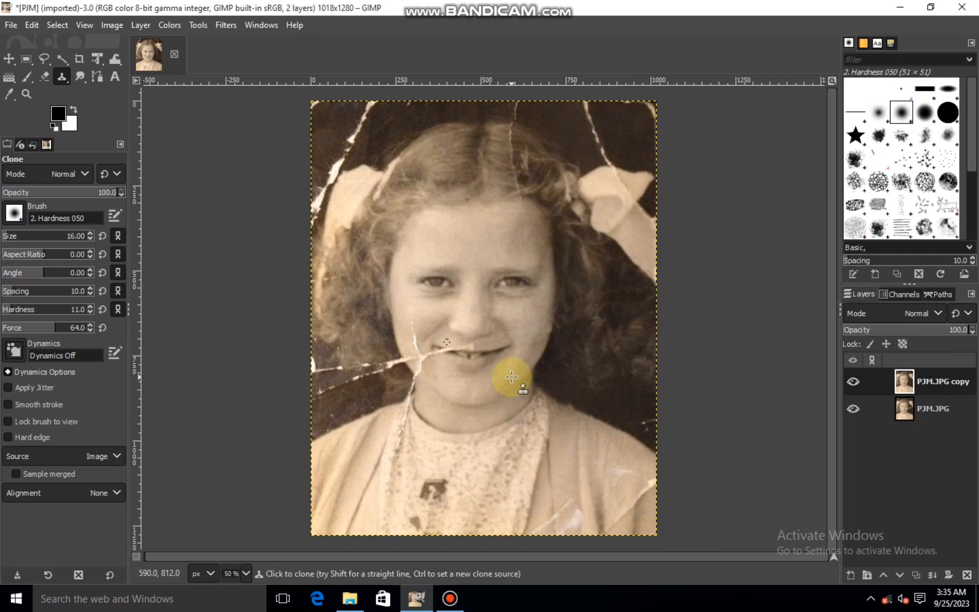
pyautogui.scroll(4, 510, 352)
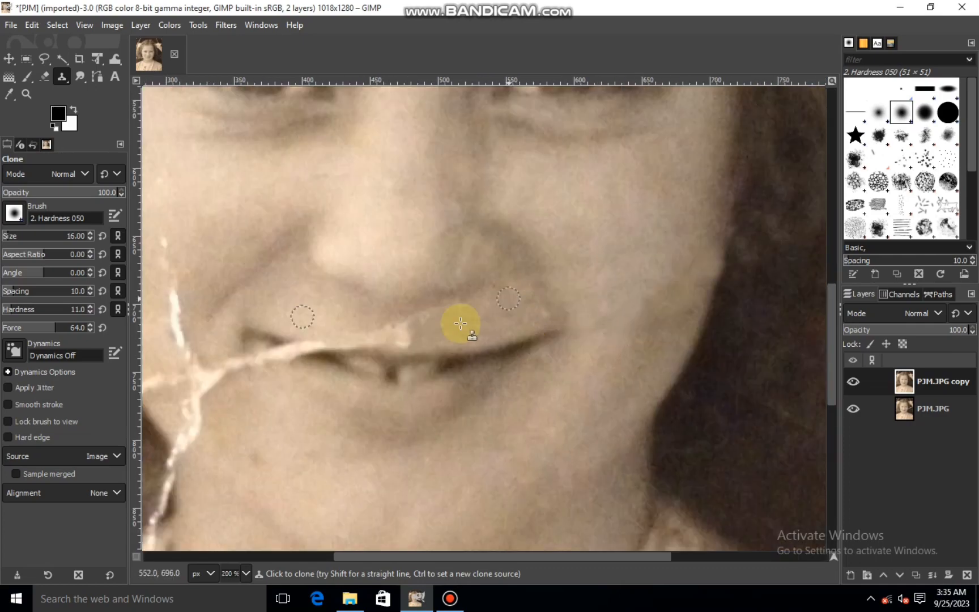
# Even out the patchy upper lip by cloning skin from just below the nose over it and the crack's end.
pyautogui.keyDown('ctrl'); pyautogui.click(401, 309); pyautogui.keyUp('ctrl')
pyautogui.click(417, 310)
pyautogui.click(459, 308)
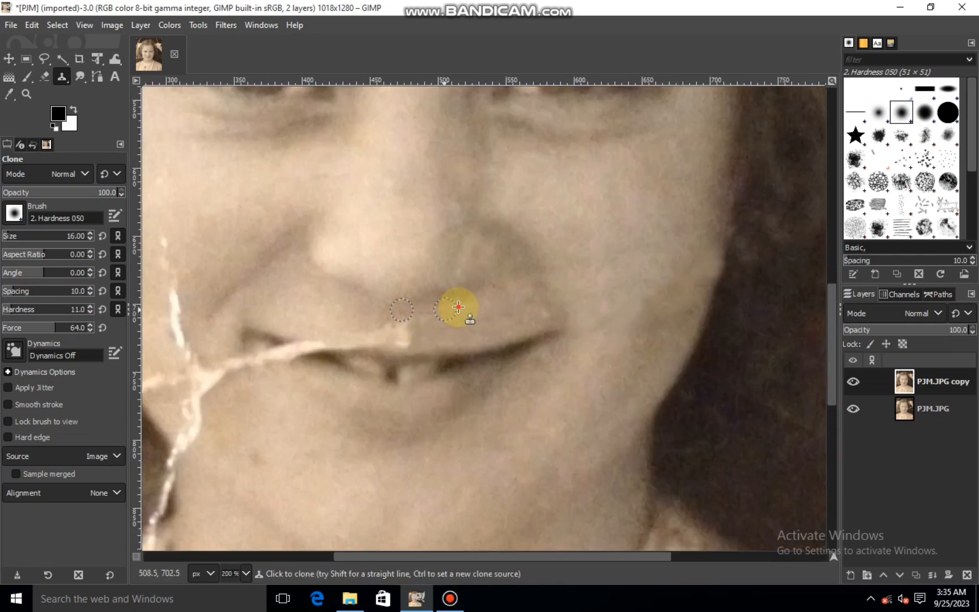
pyautogui.click(441, 315)
pyautogui.click(406, 320)
pyautogui.click(424, 322)
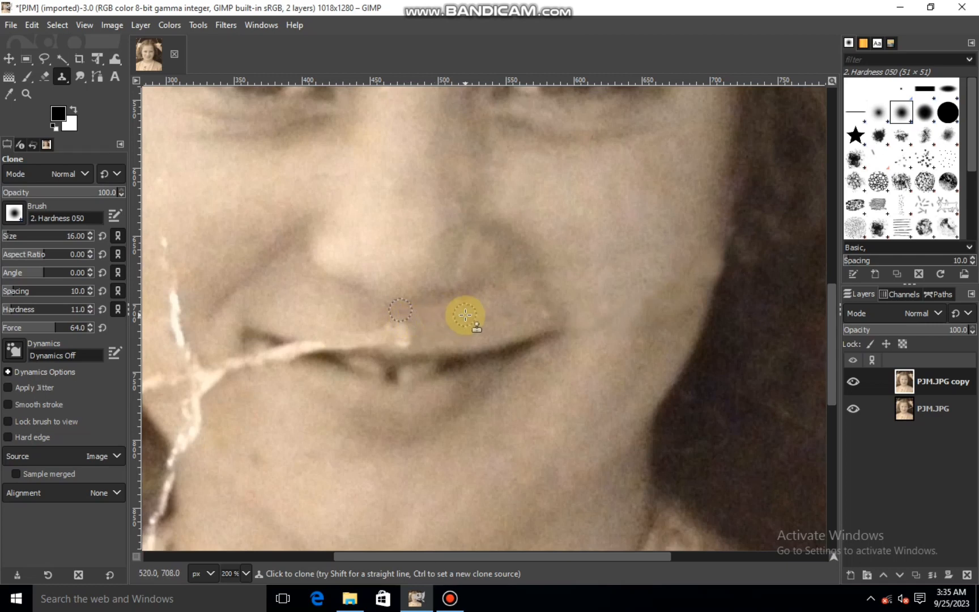
pyautogui.click(485, 304)
pyautogui.click(403, 330)
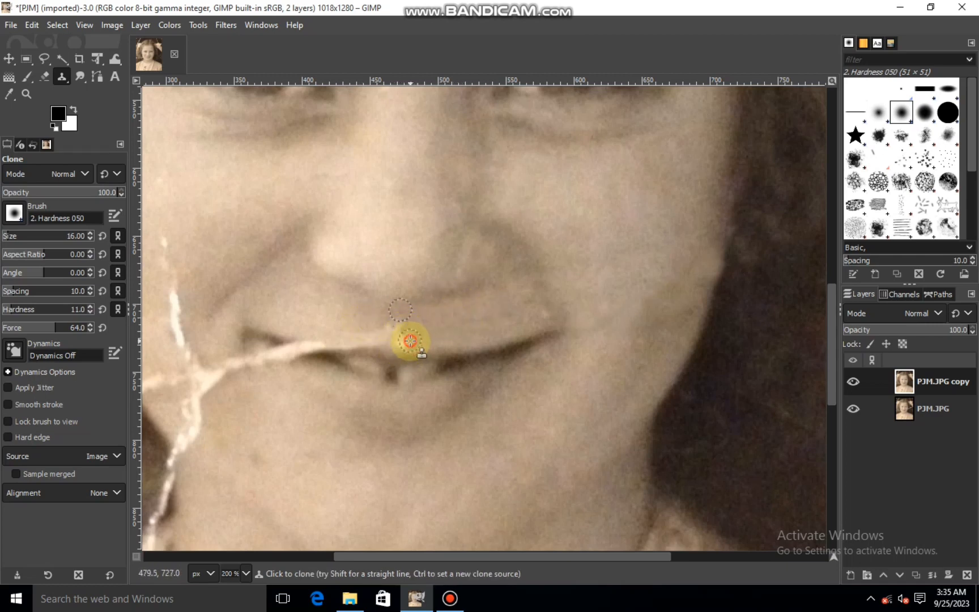
pyautogui.click(405, 340)
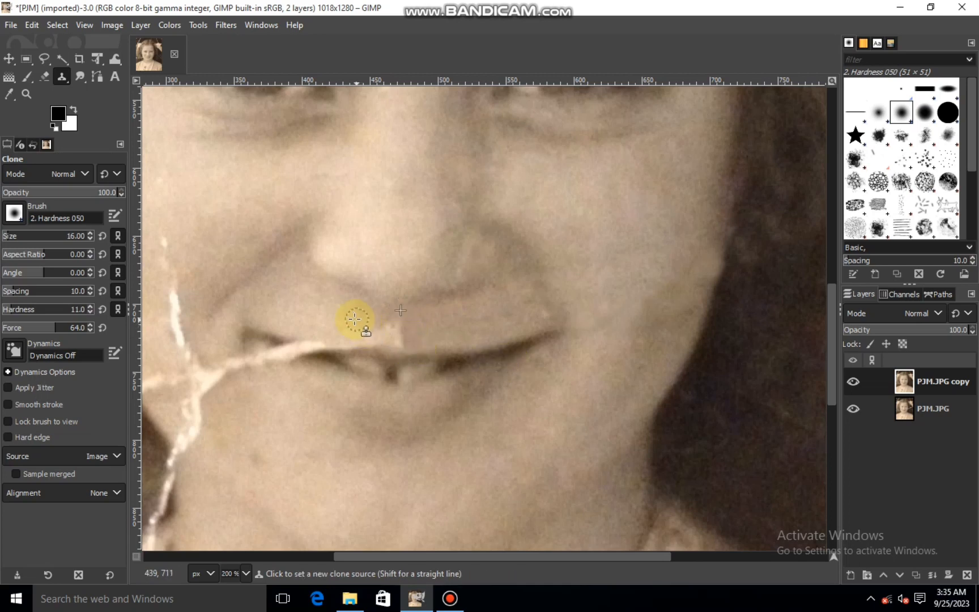
# Clone clean upper-lip skin over the crack running along the left half of the lip.
pyautogui.click(374, 335)
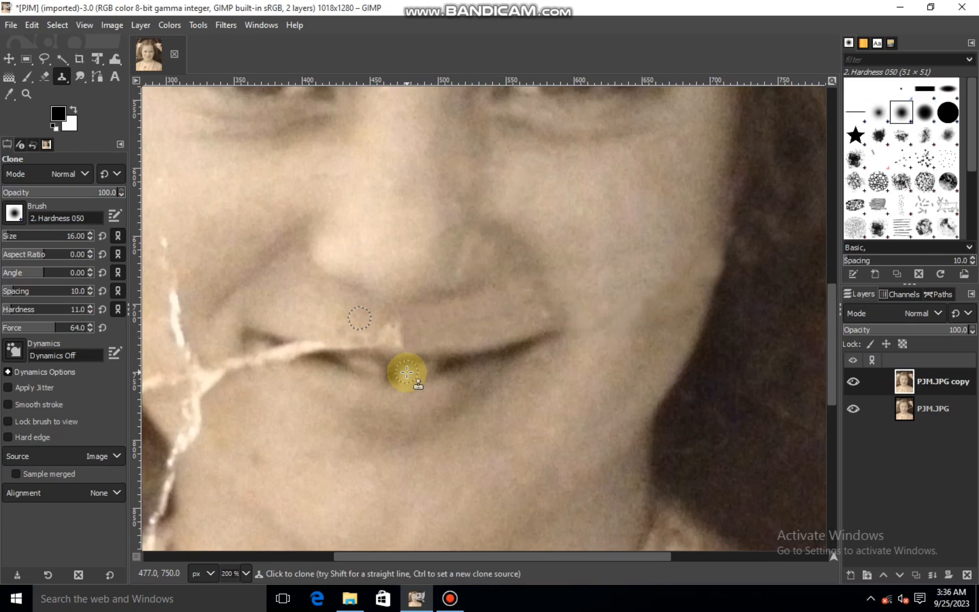
pyautogui.keyDown('ctrl'); pyautogui.scroll(2, 383, 347); pyautogui.keyUp('ctrl')
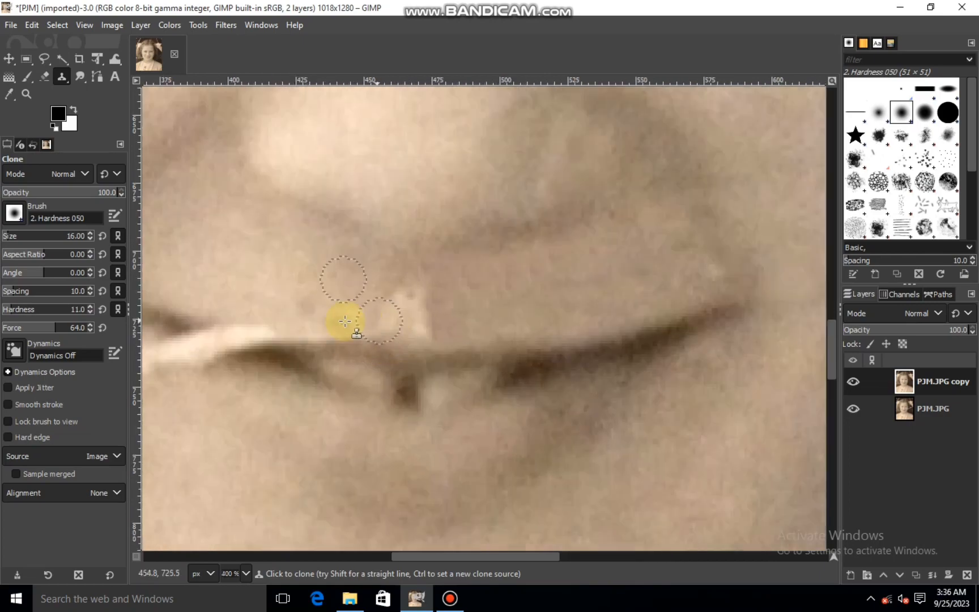
pyautogui.moveTo(418, 311)
pyautogui.mouseDown()
pyautogui.moveTo(285, 322)
pyautogui.moveTo(361, 321)
pyautogui.moveTo(298, 320)
pyautogui.mouseUp()
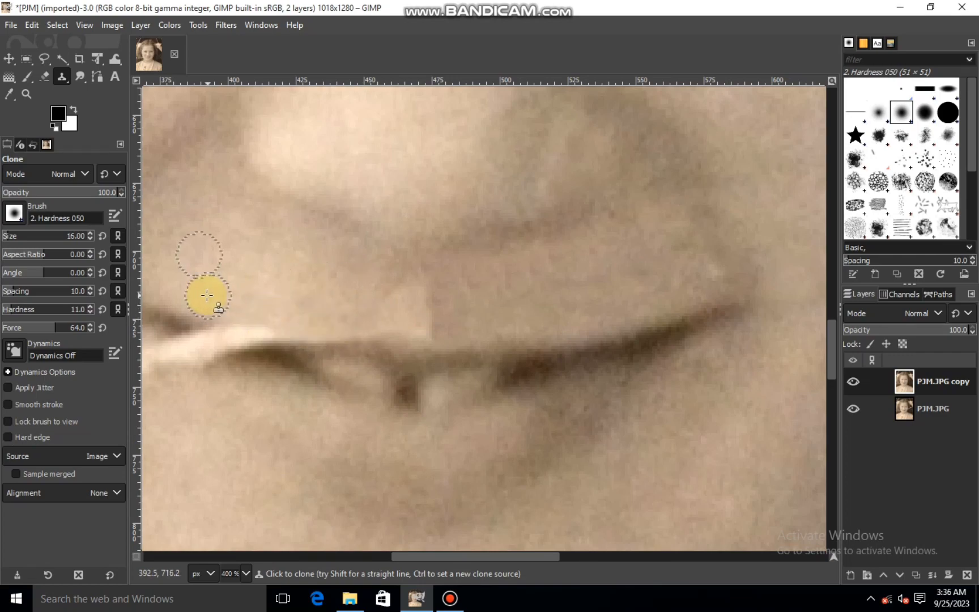
pyautogui.moveTo(207, 294)
pyautogui.mouseDown()
pyautogui.moveTo(326, 337)
pyautogui.moveTo(236, 316)
pyautogui.mouseUp()
pyautogui.scroll(-4, 398, 342)
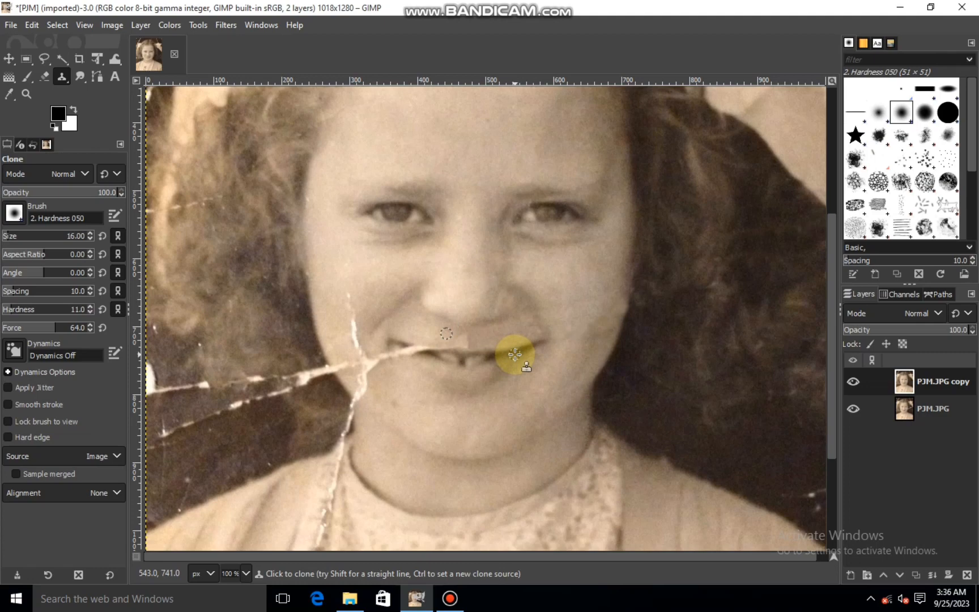
pyautogui.scroll(2, 515, 354)
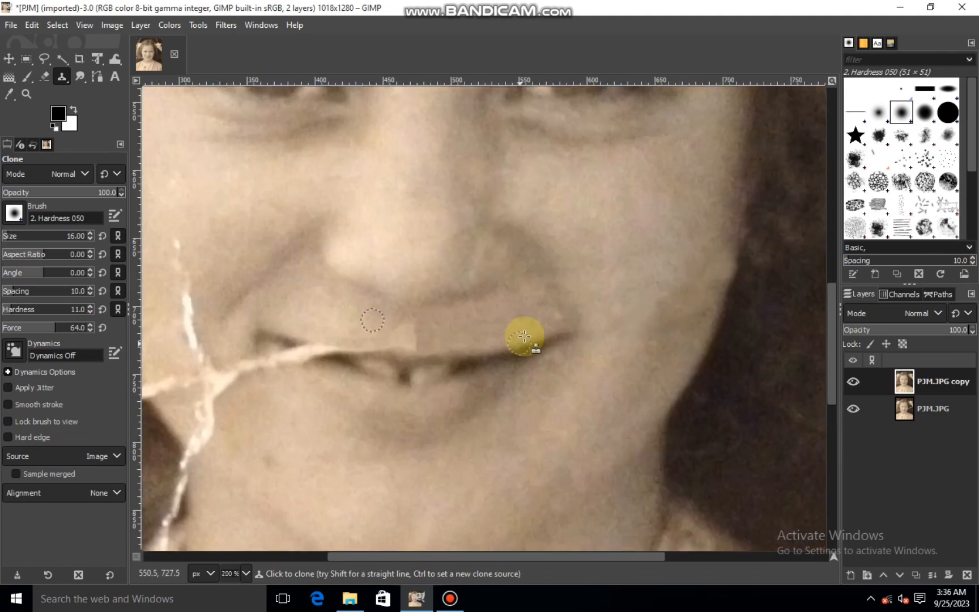
# Clone the cheek-fold shading toward the mouth's right end and dark mouth line over the crack on the left half.
pyautogui.keyDown('ctrl'); pyautogui.click(533, 259); pyautogui.keyUp('ctrl')
pyautogui.moveTo(550, 295)
pyautogui.mouseDown()
pyautogui.moveTo(569, 311)
pyautogui.moveTo(543, 263)
pyautogui.moveTo(527, 259)
pyautogui.moveTo(579, 351)
pyautogui.moveTo(551, 275)
pyautogui.moveTo(587, 354)
pyautogui.moveTo(580, 298)
pyautogui.moveTo(558, 348)
pyautogui.moveTo(522, 319)
pyautogui.moveTo(535, 331)
pyautogui.moveTo(500, 321)
pyautogui.moveTo(471, 290)
pyautogui.moveTo(420, 333)
pyautogui.moveTo(446, 358)
pyautogui.moveTo(411, 377)
pyautogui.moveTo(393, 355)
pyautogui.moveTo(438, 336)
pyautogui.moveTo(355, 339)
pyautogui.moveTo(324, 359)
pyautogui.moveTo(305, 387)
pyautogui.moveTo(325, 373)
pyautogui.mouseUp()
pyautogui.click(303, 357)
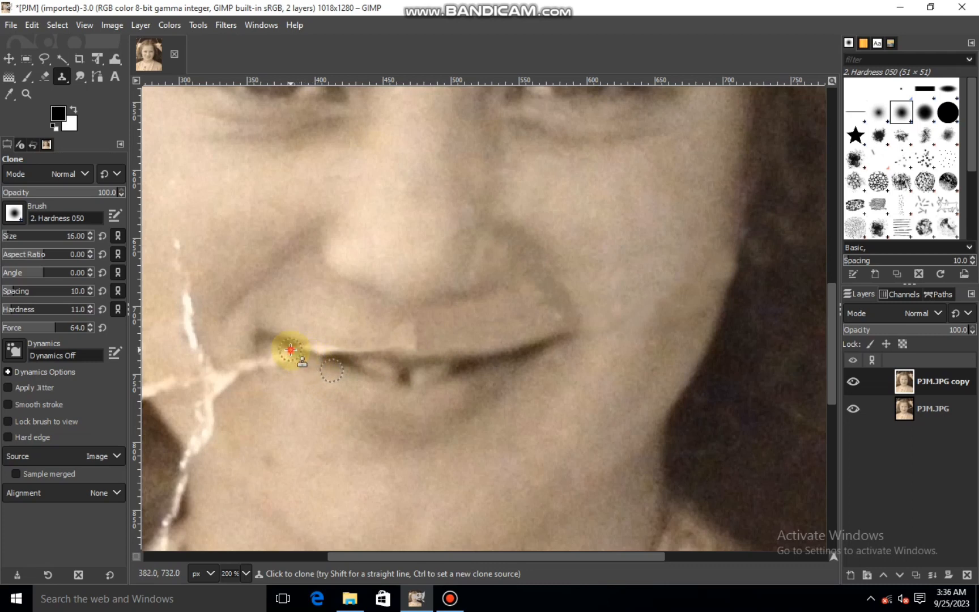
pyautogui.click(302, 350)
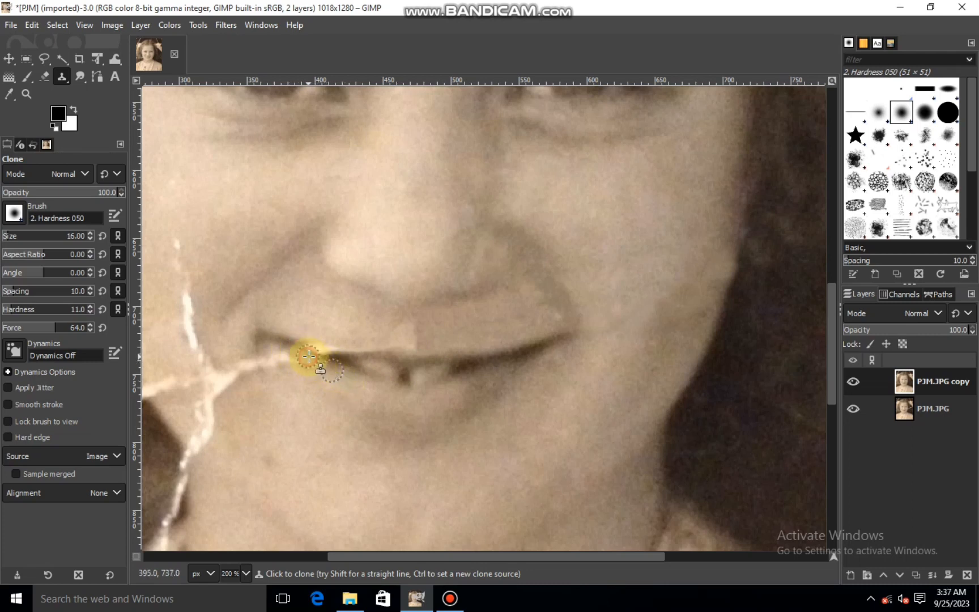
# Continue the dark mouth line toward the left corner and clone chin skin over the crack beneath it.
pyautogui.keyDown('ctrl'); pyautogui.click(531, 351); pyautogui.keyUp('ctrl')
pyautogui.click(288, 333)
pyautogui.keyDown('ctrl'); pyautogui.click(288, 380); pyautogui.keyUp('ctrl')
pyautogui.click(282, 359)
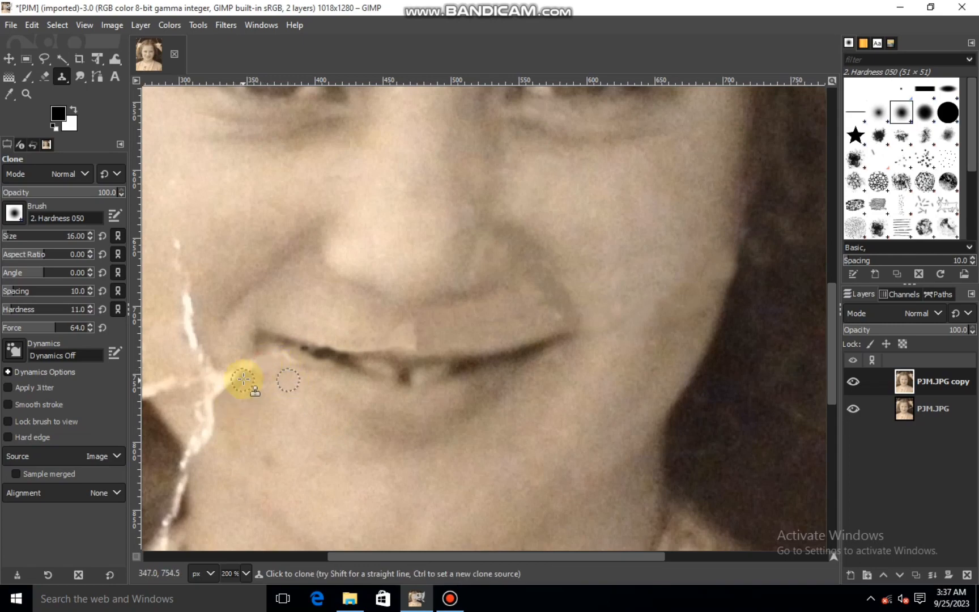
# Clone the left mouth corner's dark tone over the crack tip and fill the light gap in the mouth line.
pyautogui.scroll(2, 244, 378)
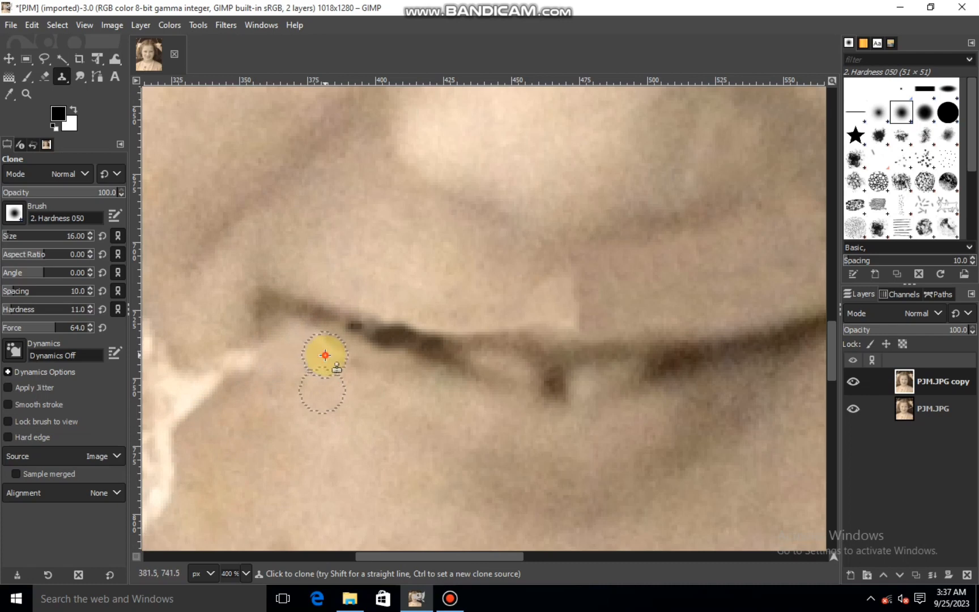
pyautogui.keyDown('ctrl'); pyautogui.click(259, 306); pyautogui.keyUp('ctrl')
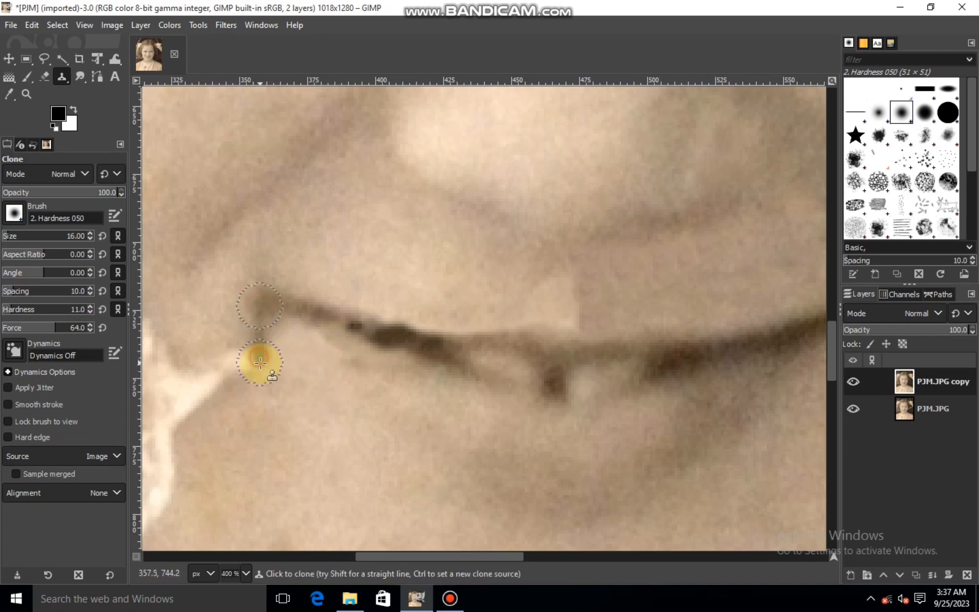
pyautogui.moveTo(260, 362)
pyautogui.mouseDown()
pyautogui.moveTo(263, 342)
pyautogui.moveTo(289, 362)
pyautogui.moveTo(271, 372)
pyautogui.moveTo(286, 369)
pyautogui.moveTo(262, 354)
pyautogui.moveTo(268, 362)
pyautogui.moveTo(313, 350)
pyautogui.moveTo(306, 379)
pyautogui.moveTo(268, 364)
pyautogui.moveTo(277, 363)
pyautogui.moveTo(277, 336)
pyautogui.moveTo(452, 430)
pyautogui.mouseUp()
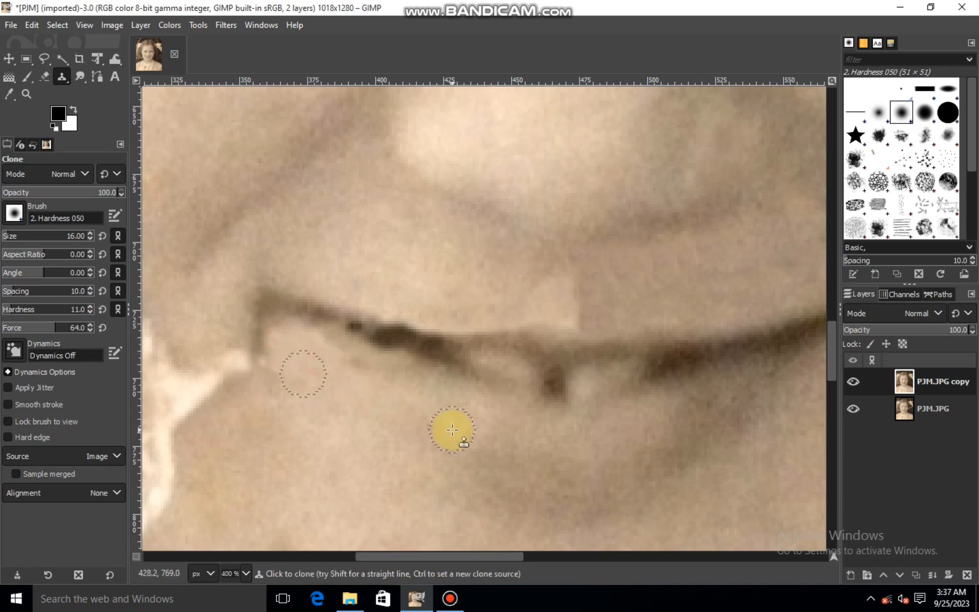
pyautogui.moveTo(378, 440)
pyautogui.mouseDown()
pyautogui.moveTo(360, 345)
pyautogui.moveTo(345, 328)
pyautogui.moveTo(416, 354)
pyautogui.moveTo(362, 332)
pyautogui.moveTo(497, 358)
pyautogui.mouseUp()
pyautogui.keyDown('ctrl'); pyautogui.click(787, 343); pyautogui.keyUp('ctrl')
# View the whole photo and compare the mouth repair with the original by hiding and showing the PJM.JPG copy layer.
pyautogui.press('-')
pyautogui.press('-')
pyautogui.press('-')
pyautogui.press('-')
pyautogui.press('-')
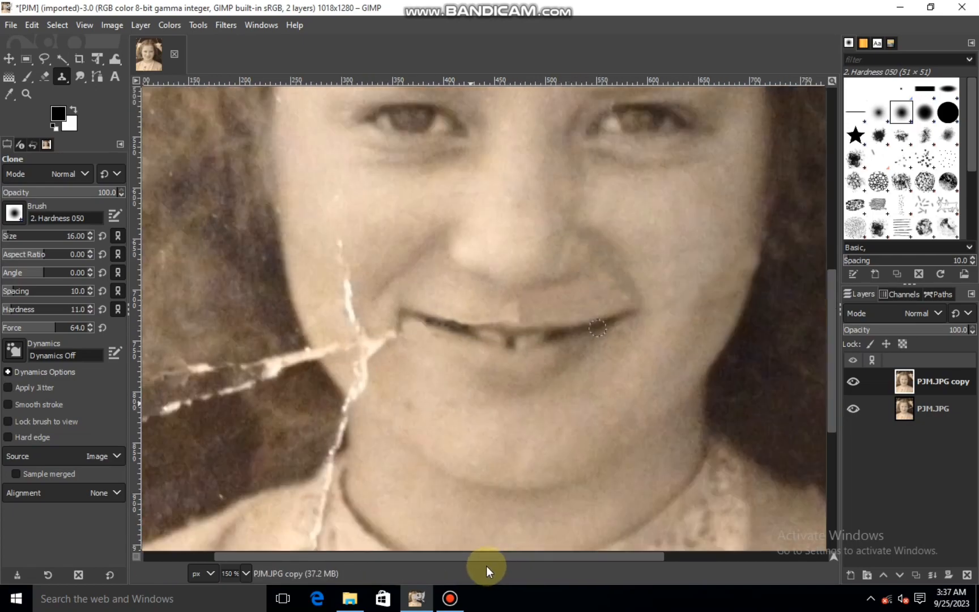
pyautogui.press('-')
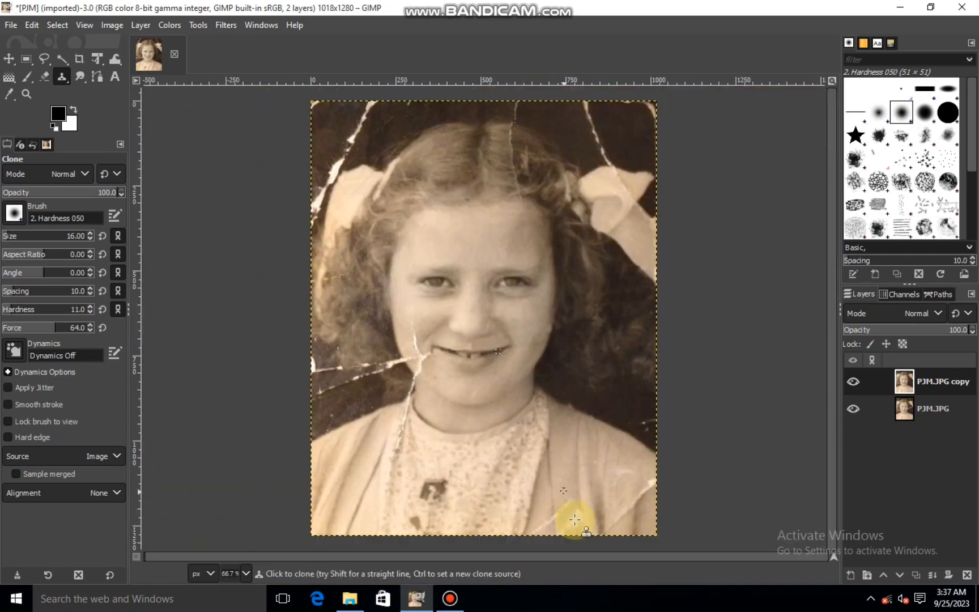
pyautogui.click(853, 381)
pyautogui.click(853, 381)
pyautogui.click(853, 382)
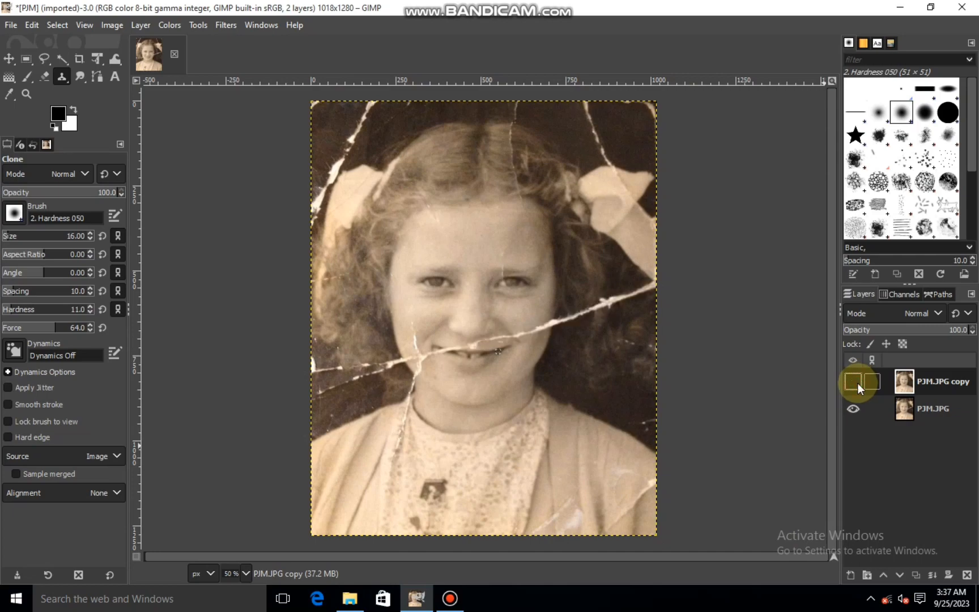
pyautogui.click(853, 382)
# Clone chin and cheek skin over the crack between the left mouth corner and the point where the cracks meet.
pyautogui.press('+')
pyautogui.press('+')
pyautogui.press('+')
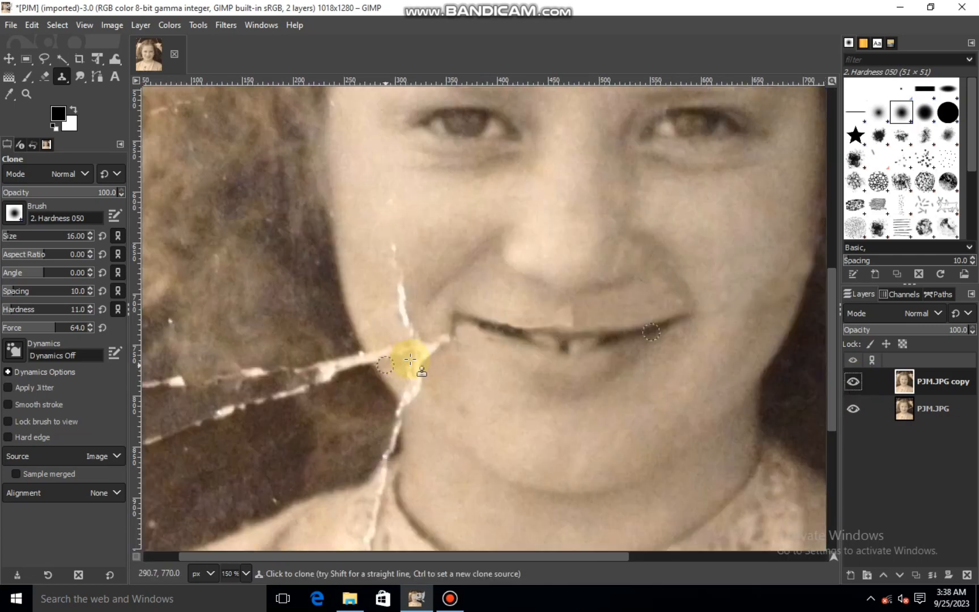
pyautogui.press('+')
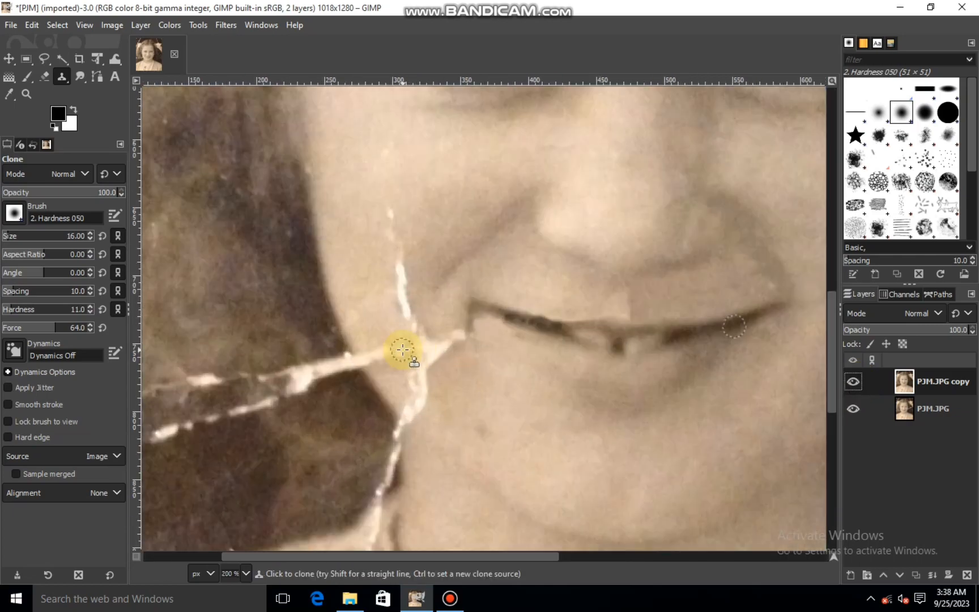
pyautogui.keyDown('ctrl'); pyautogui.click(489, 352); pyautogui.keyUp('ctrl')
pyautogui.click(470, 333)
pyautogui.moveTo(460, 351); pyautogui.dragTo(456, 344)
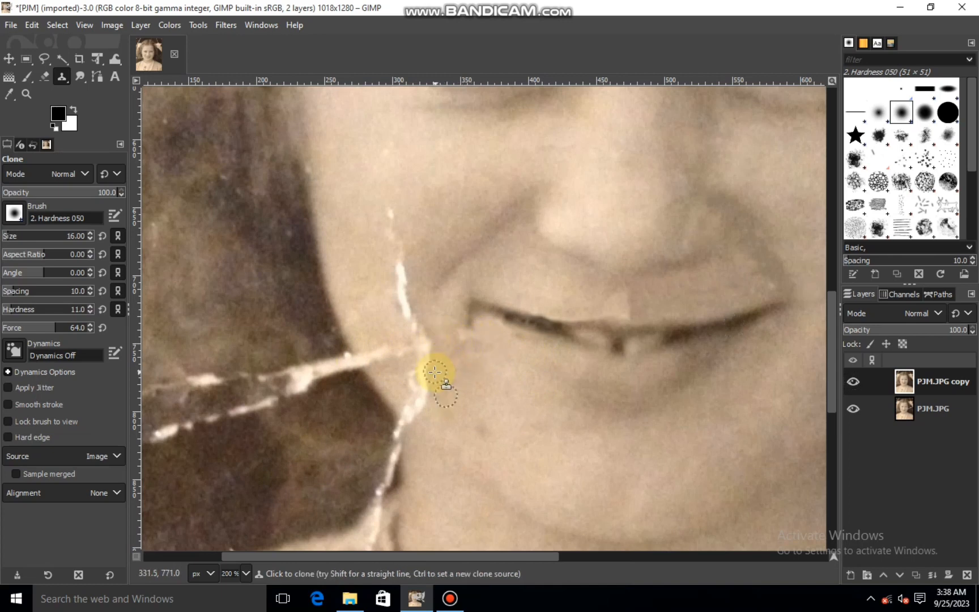
# Clone clean cheek skin over the vertical cheek crack and the crack branch running across the cheek to the jaw edge.
pyautogui.keyDown('ctrl'); pyautogui.click(359, 211); pyautogui.keyUp('ctrl')
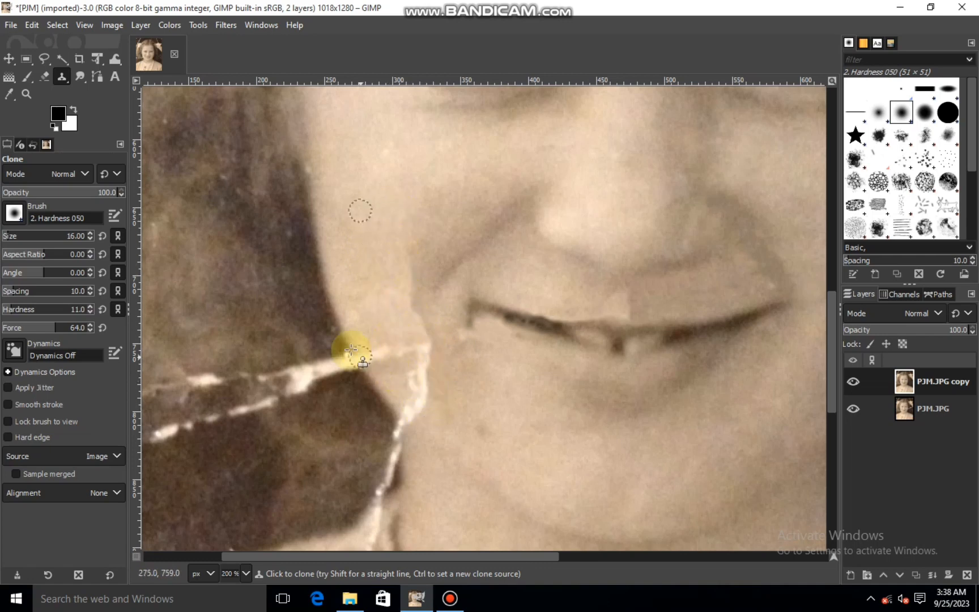
pyautogui.moveTo(351, 350)
pyautogui.mouseDown()
pyautogui.moveTo(379, 362)
pyautogui.moveTo(386, 385)
pyautogui.moveTo(402, 347)
pyautogui.moveTo(370, 357)
pyautogui.moveTo(353, 327)
pyautogui.moveTo(362, 354)
pyautogui.mouseUp()
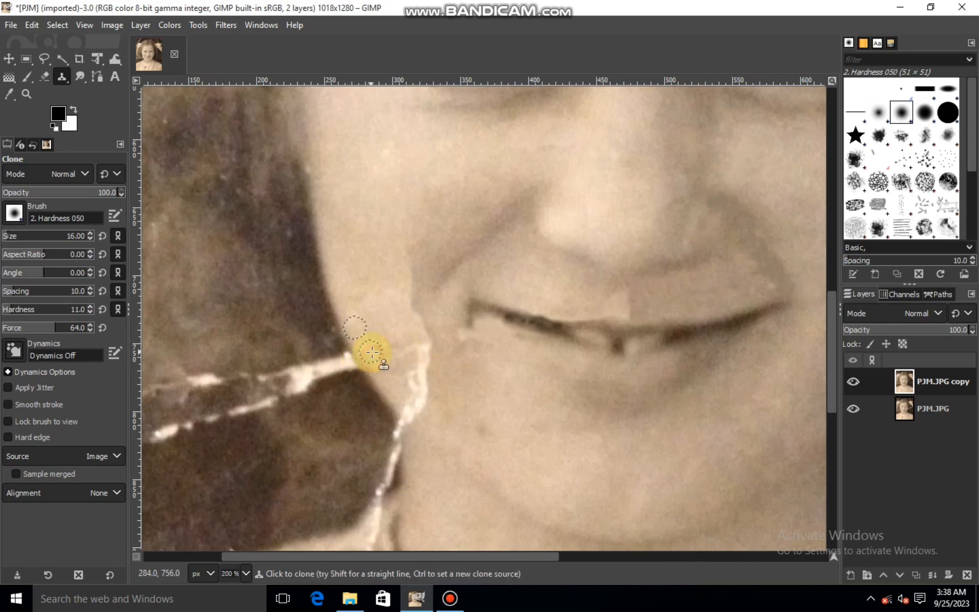
pyautogui.moveTo(458, 370); pyautogui.dragTo(448, 371)
# Set the clone force to 42 and clone chin skin over the remaining crack where the cheek cracks meet.
pyautogui.moveTo(55, 327); pyautogui.dragTo(37, 328)
pyautogui.keyDown('ctrl'); pyautogui.click(446, 373); pyautogui.keyUp('ctrl')
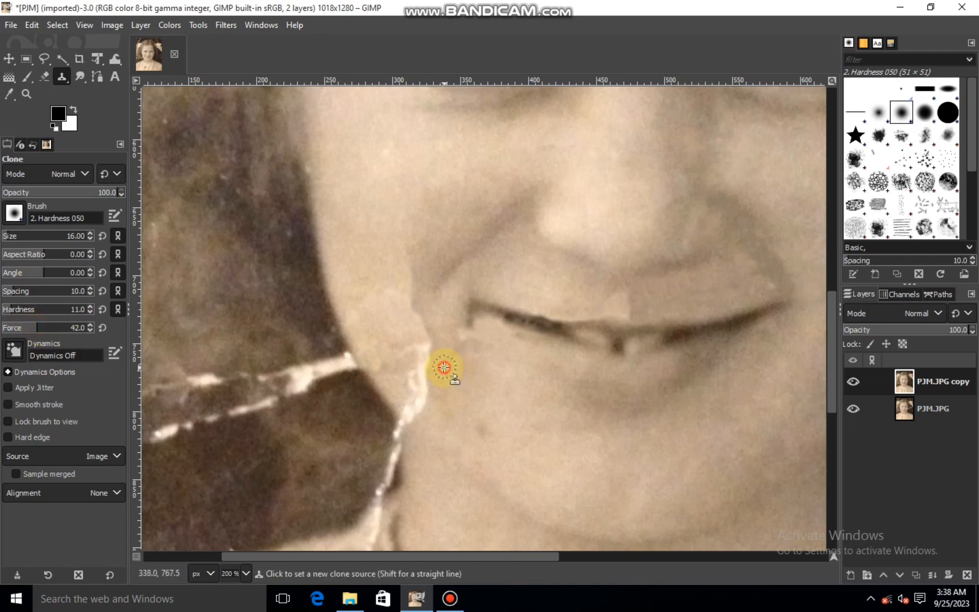
pyautogui.click(425, 364)
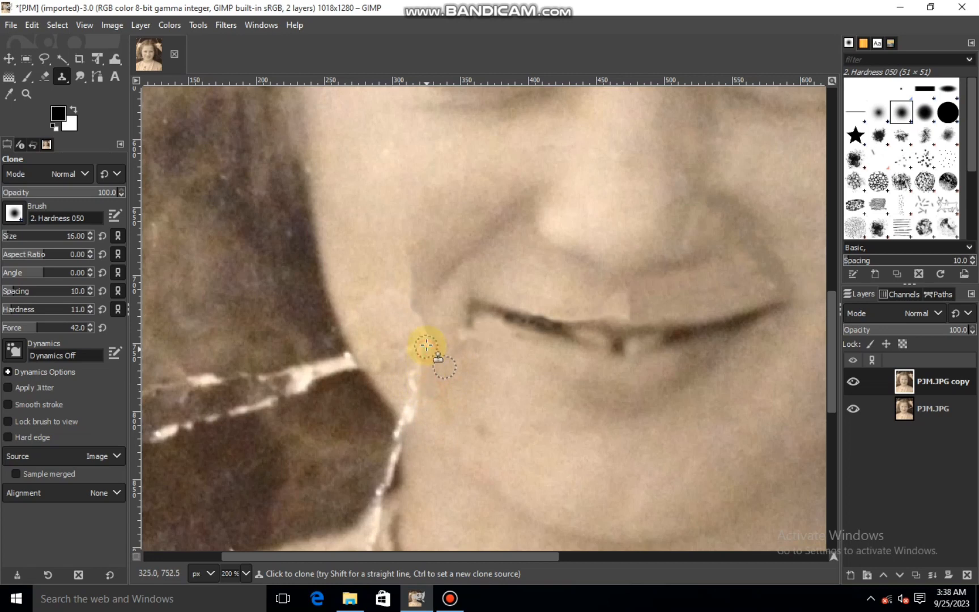
# Clone jaw skin over the crack running down the jaw edge and neck toward the collar.
pyautogui.keyDown('ctrl'); pyautogui.click(395, 383); pyautogui.keyUp('ctrl')
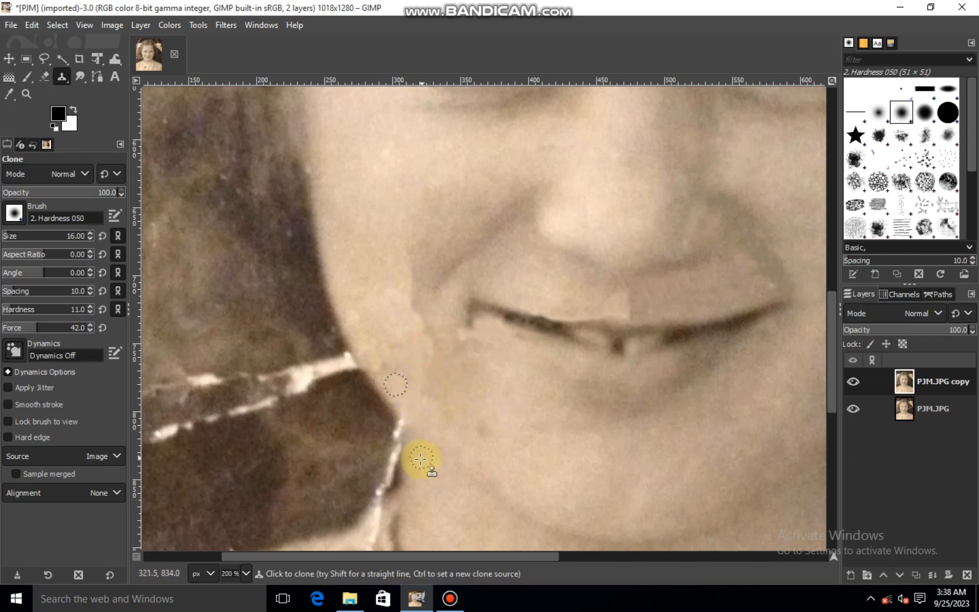
pyautogui.click(403, 427)
pyautogui.click(391, 442)
pyautogui.moveTo(393, 443)
pyautogui.mouseDown()
pyautogui.moveTo(377, 488)
pyautogui.moveTo(392, 451)
pyautogui.moveTo(395, 471)
pyautogui.moveTo(374, 502)
pyautogui.moveTo(386, 496)
pyautogui.moveTo(361, 522)
pyautogui.mouseUp()
# Set the clone brush to size 52 and force 18, and blend the patchy repaired skin on the left cheek and jaw.
pyautogui.scroll(-2, 369, 518)
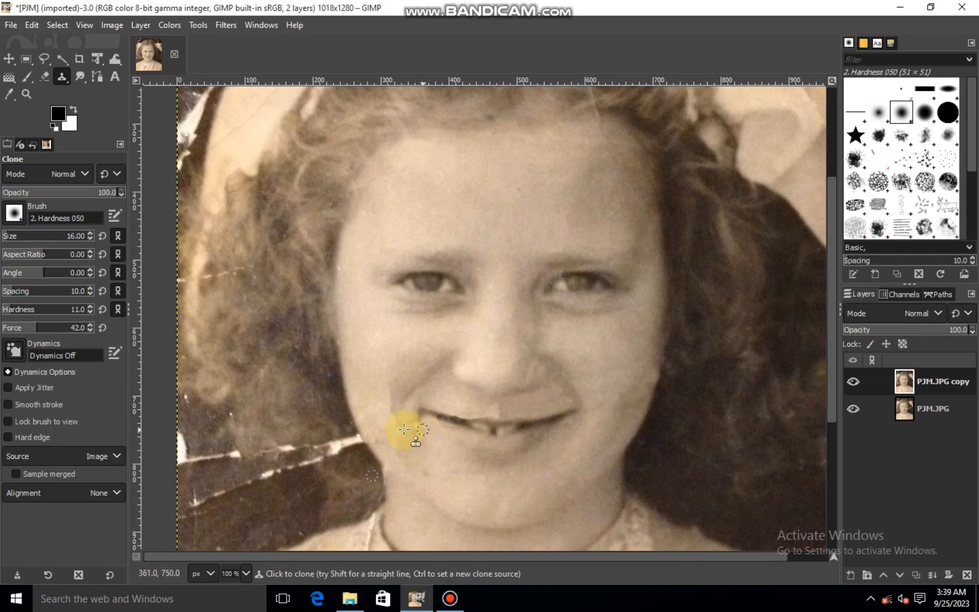
pyautogui.scroll(2, 404, 419)
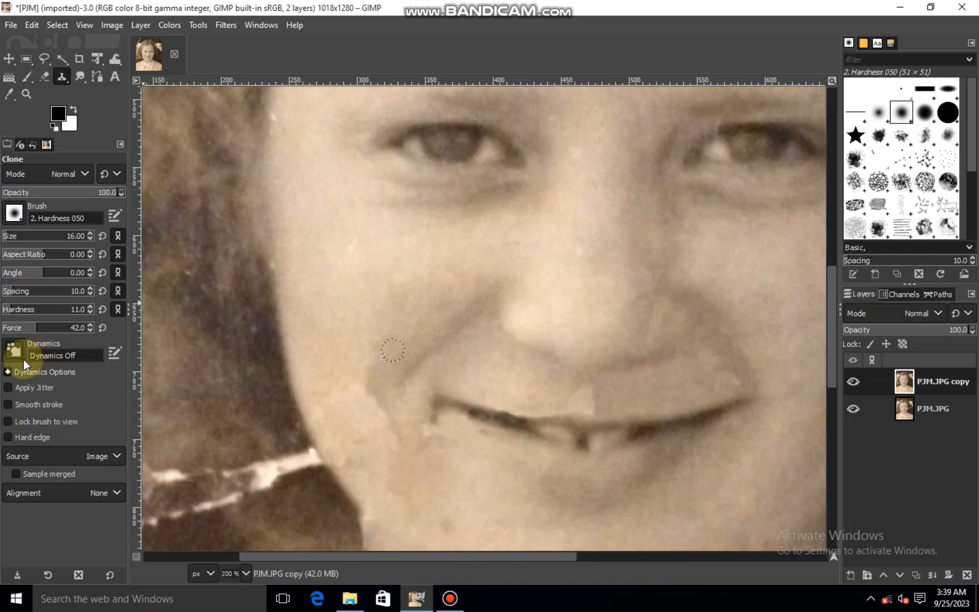
pyautogui.click(13, 236)
pyautogui.click(364, 403)
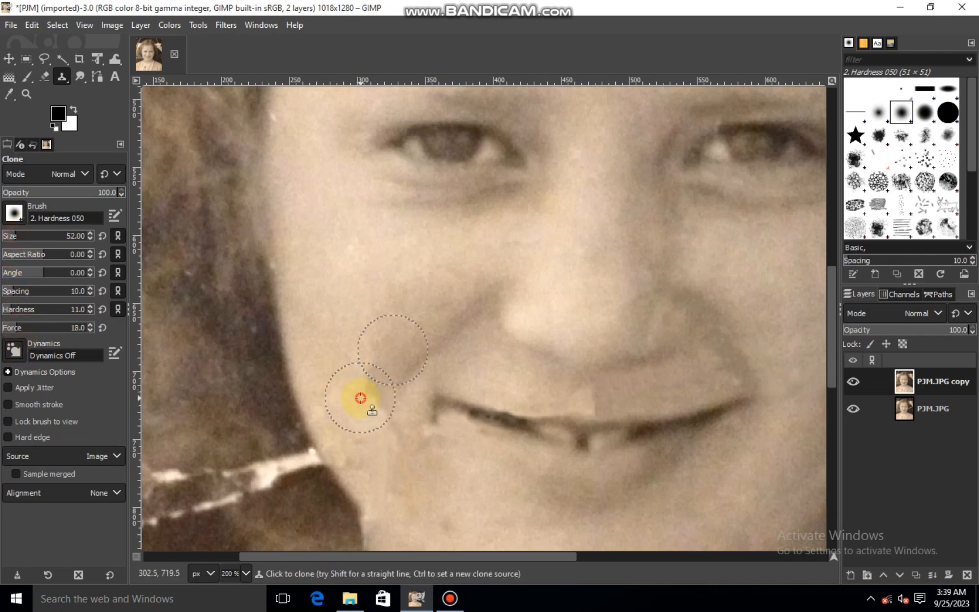
pyautogui.keyDown('ctrl'); pyautogui.click(328, 344); pyautogui.keyUp('ctrl')
pyautogui.click(334, 386)
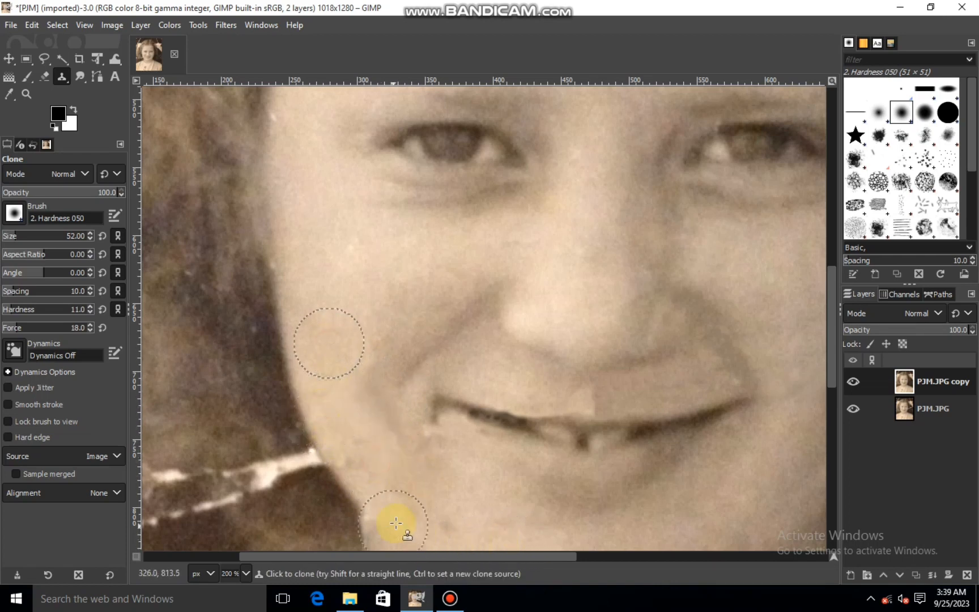
pyautogui.keyDown('ctrl'); pyautogui.click(481, 487); pyautogui.keyUp('ctrl')
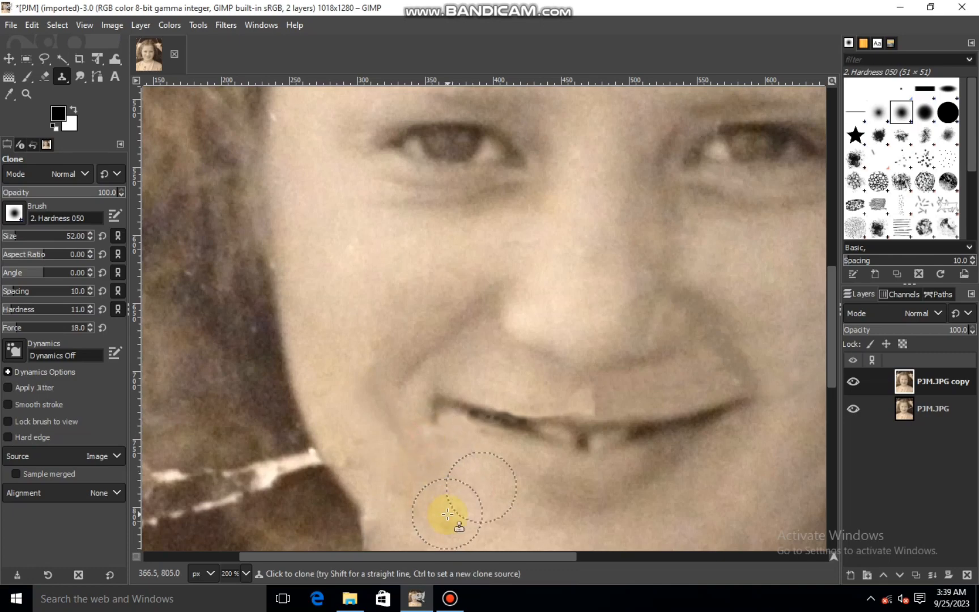
# View the whole photo and compare the cheek repair with the original by hiding and showing the PJM.JPG copy layer.
pyautogui.scroll(-4, 447, 514)
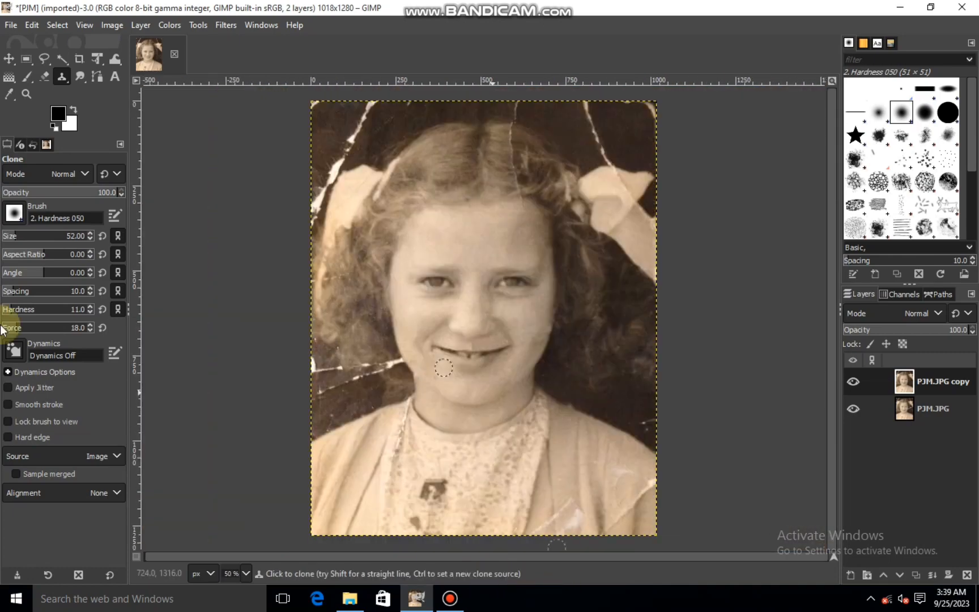
pyautogui.click(854, 382)
pyautogui.click(854, 383)
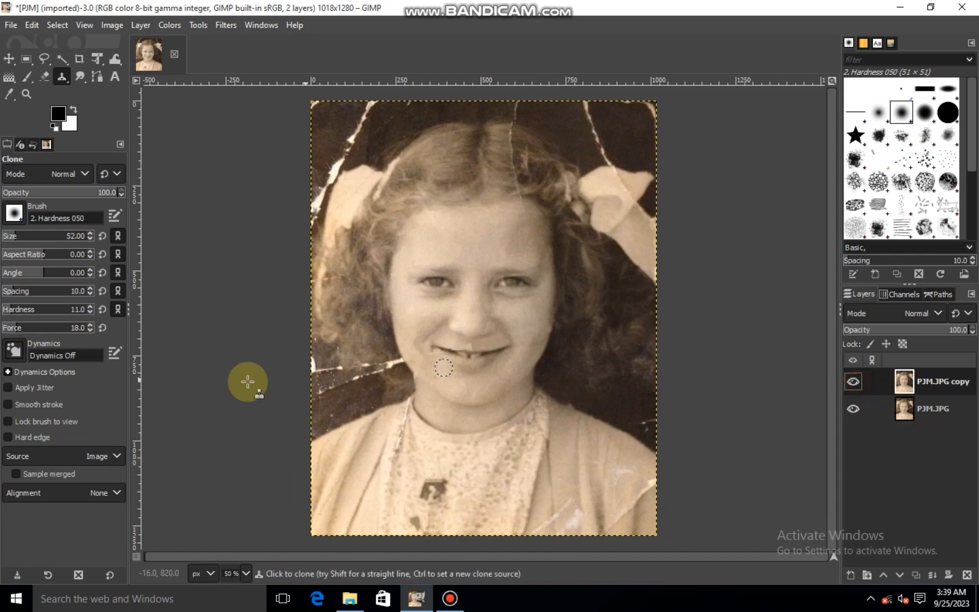
# Set the clone force to 37 and clone dark background over the two cracks between the left photo edge and the jaw.
pyautogui.scroll(2, 340, 388)
pyautogui.keyDown('ctrl'); pyautogui.click(387, 345); pyautogui.keyUp('ctrl')
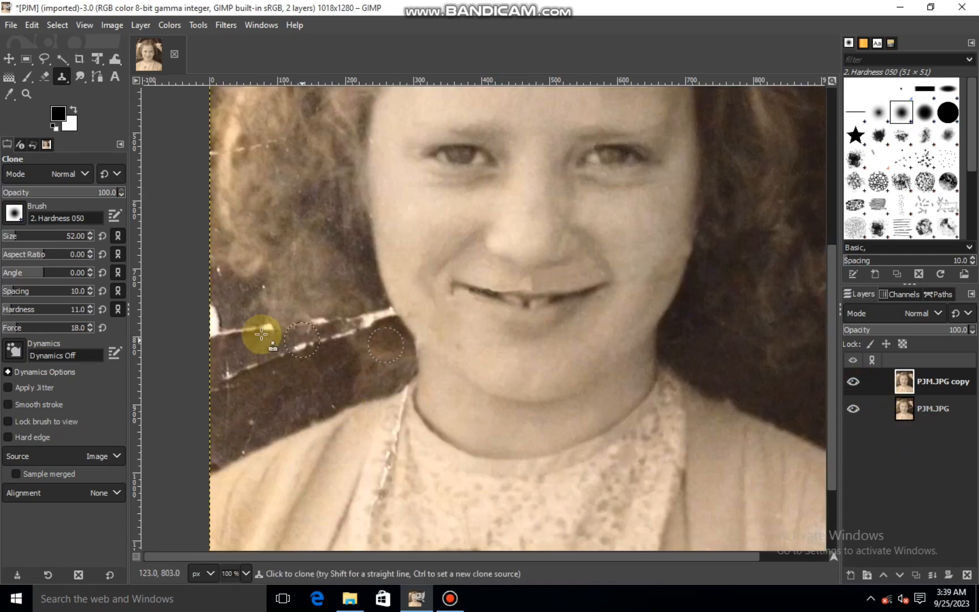
pyautogui.click(32, 329)
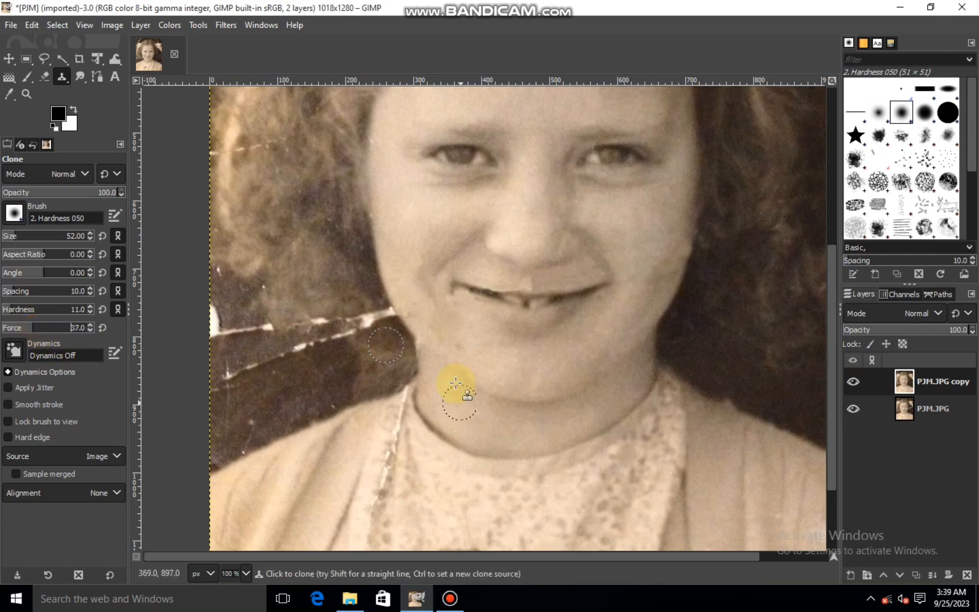
pyautogui.moveTo(370, 326)
pyautogui.mouseDown()
pyautogui.moveTo(341, 340)
pyautogui.moveTo(322, 332)
pyautogui.moveTo(340, 350)
pyautogui.moveTo(370, 331)
pyautogui.moveTo(367, 317)
pyautogui.moveTo(313, 342)
pyautogui.moveTo(327, 321)
pyautogui.moveTo(319, 319)
pyautogui.moveTo(268, 354)
pyautogui.moveTo(308, 343)
pyautogui.moveTo(229, 379)
pyautogui.moveTo(252, 370)
pyautogui.moveTo(241, 340)
pyautogui.moveTo(255, 334)
pyautogui.moveTo(225, 337)
pyautogui.moveTo(237, 348)
pyautogui.moveTo(255, 331)
pyautogui.moveTo(268, 365)
pyautogui.moveTo(248, 334)
pyautogui.moveTo(237, 337)
pyautogui.moveTo(276, 324)
pyautogui.mouseUp()
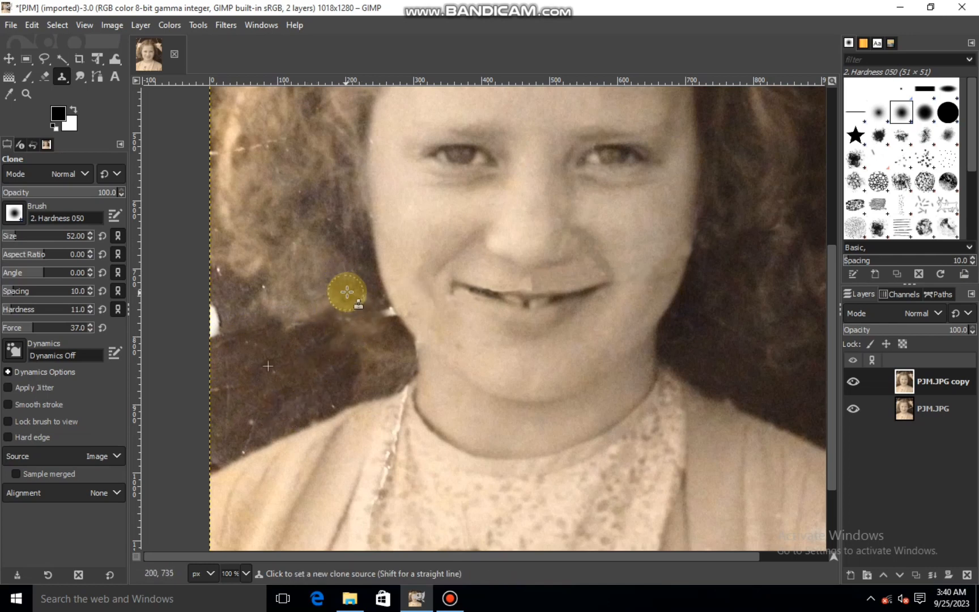
# Clone dark background over the crack tip at the jaw edge and touch up the background beside the jaw and above the left shoulder.
pyautogui.keyDown('ctrl'); pyautogui.click(363, 284); pyautogui.keyUp('ctrl')
pyautogui.moveTo(377, 310)
pyautogui.mouseDown()
pyautogui.moveTo(384, 321)
pyautogui.moveTo(388, 314)
pyautogui.mouseUp()
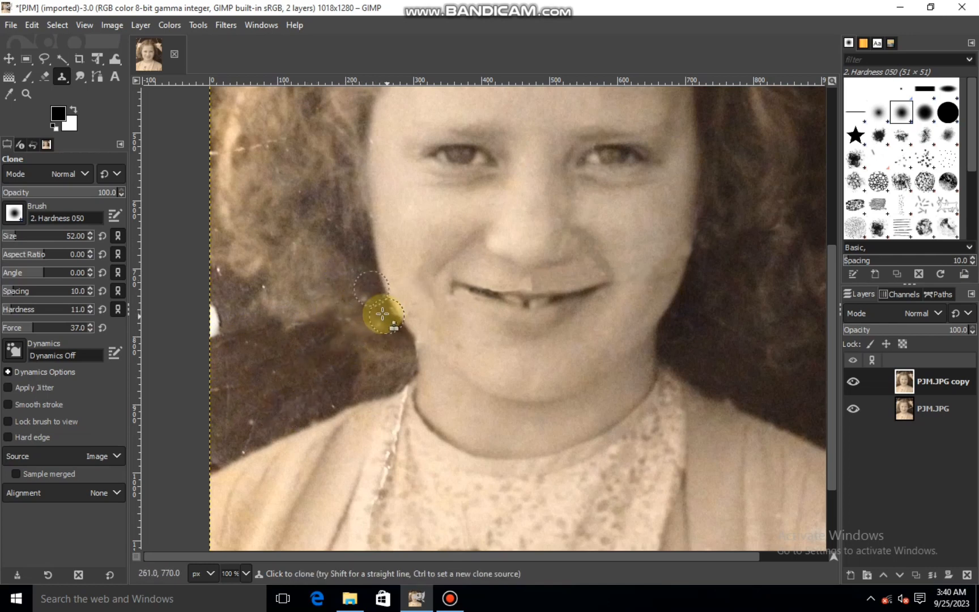
pyautogui.keyDown('ctrl'); pyautogui.click(346, 330); pyautogui.keyUp('ctrl')
pyautogui.click(318, 327)
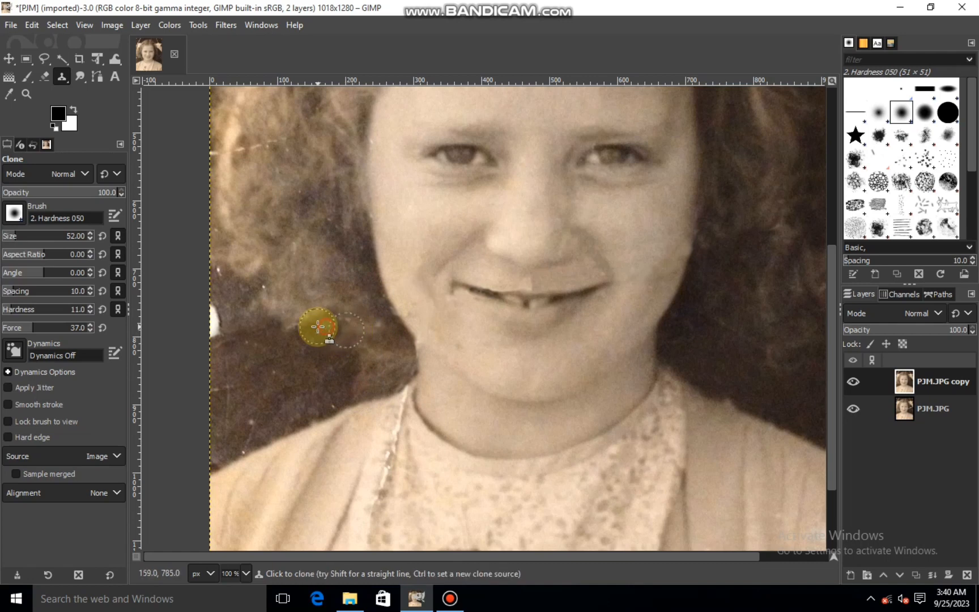
pyautogui.keyDown('ctrl'); pyautogui.click(277, 418); pyautogui.keyUp('ctrl')
pyautogui.click(254, 429)
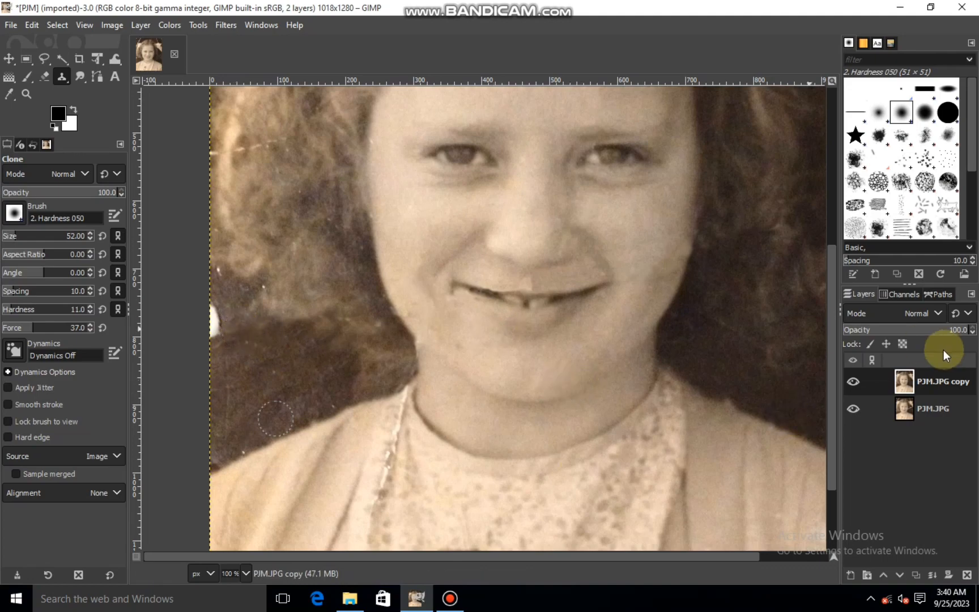
# Clone nearby hair over the thin horizontal scratch in the curls at the left edge of the photo.
pyautogui.scroll(3, 651, 296)
pyautogui.keyDown('ctrl'); pyautogui.click(250, 264); pyautogui.keyUp('ctrl')
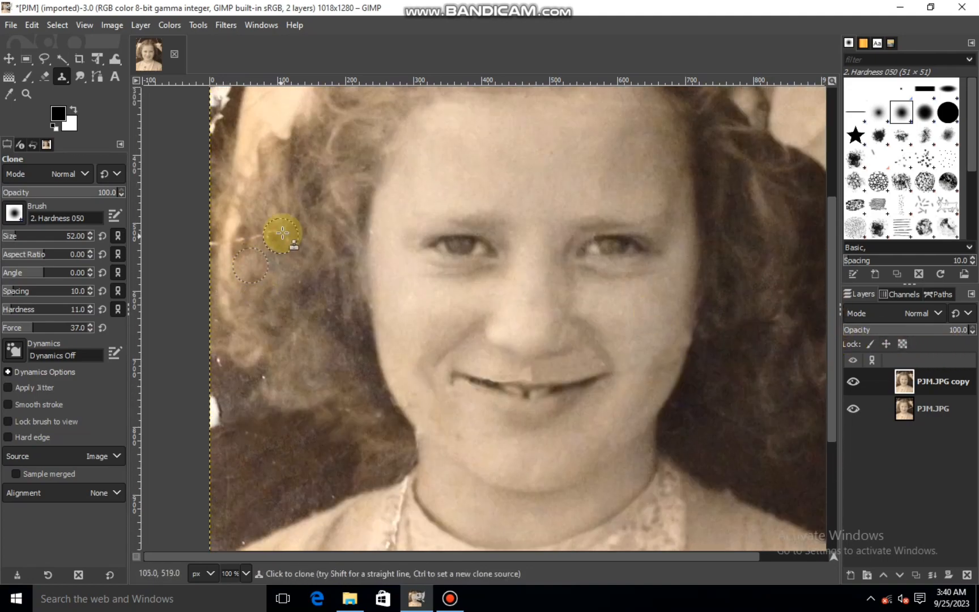
pyautogui.moveTo(282, 233)
pyautogui.mouseDown()
pyautogui.moveTo(220, 248)
pyautogui.moveTo(235, 240)
pyautogui.mouseUp()
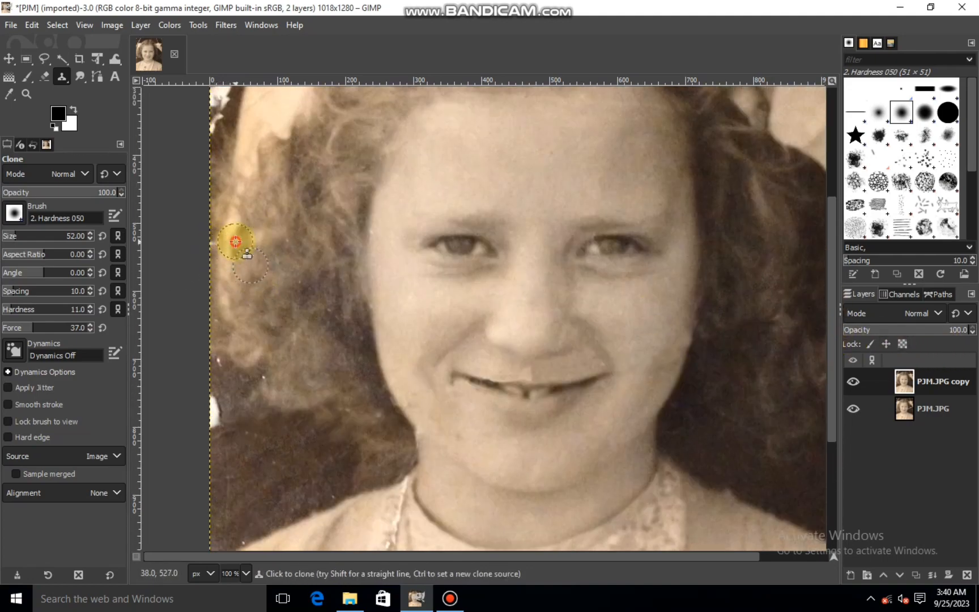
# Clone dark background over the wide white crack running from the photo's top edge down to the left hair bow.
pyautogui.scroll(7, 834, 347)
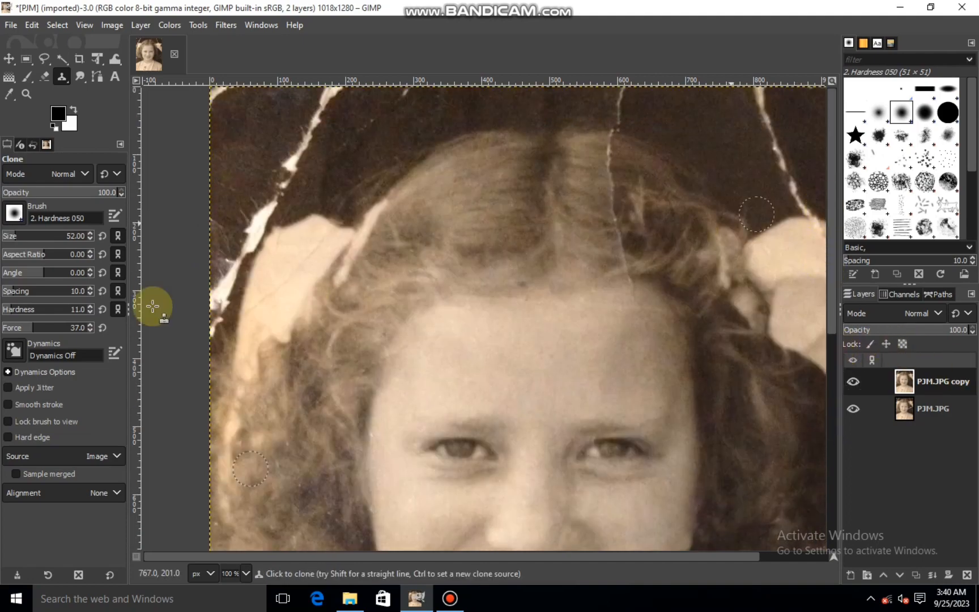
pyautogui.keyDown('ctrl'); pyautogui.click(276, 105); pyautogui.keyUp('ctrl')
pyautogui.moveTo(323, 99)
pyautogui.mouseDown()
pyautogui.moveTo(297, 163)
pyautogui.moveTo(277, 180)
pyautogui.mouseUp()
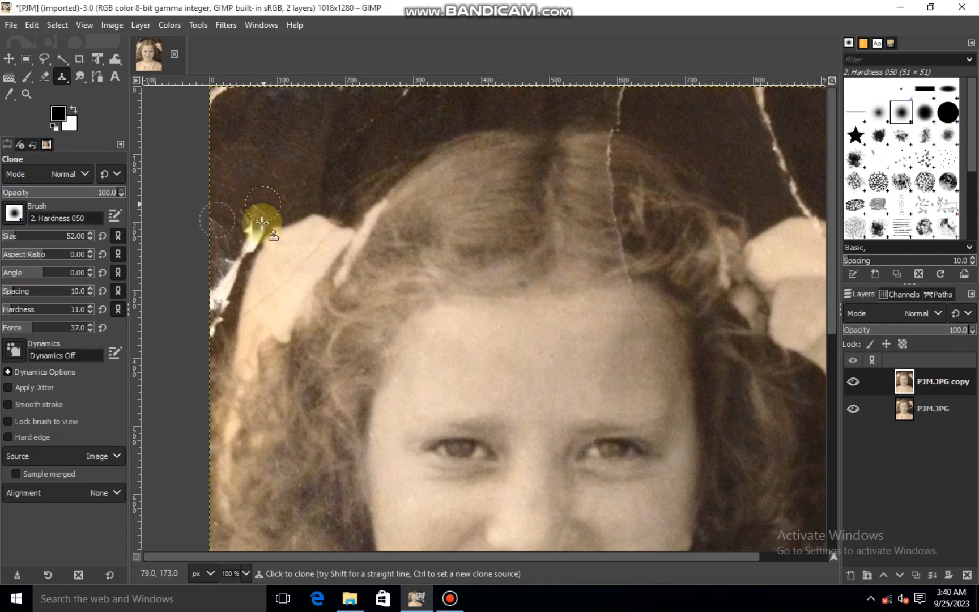
pyautogui.keyDown('ctrl'); pyautogui.click(231, 192); pyautogui.keyUp('ctrl')
pyautogui.moveTo(254, 215)
pyautogui.mouseDown()
pyautogui.moveTo(224, 297)
pyautogui.moveTo(210, 302)
pyautogui.moveTo(220, 272)
pyautogui.moveTo(238, 272)
pyautogui.moveTo(218, 237)
pyautogui.moveTo(214, 324)
pyautogui.mouseUp()
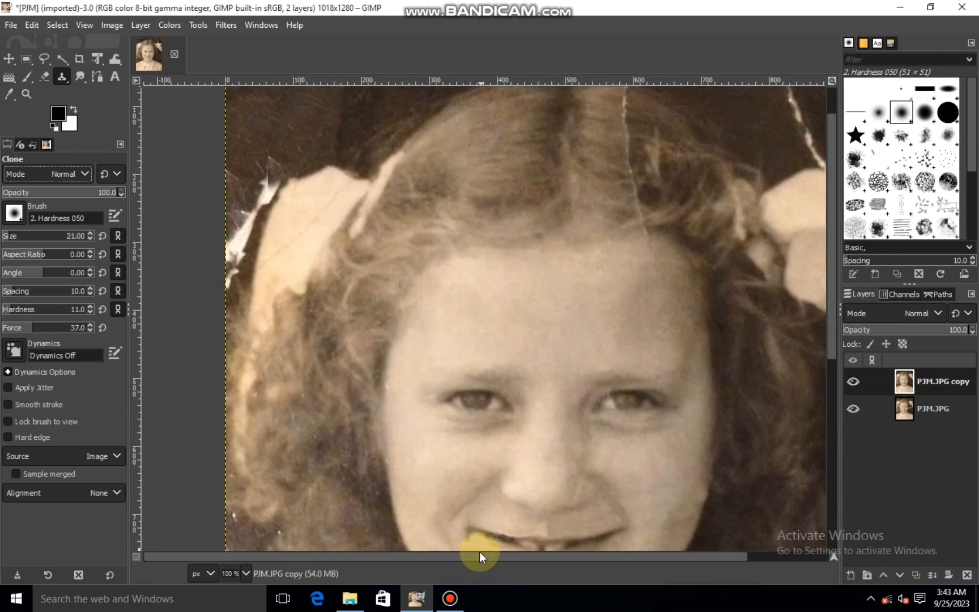
# Clone dark background over the white crack remaining between the left hair bow and the photo's left edge.
pyautogui.scroll(1, 262, 197)
pyautogui.moveTo(831, 258); pyautogui.dragTo(831, 215)
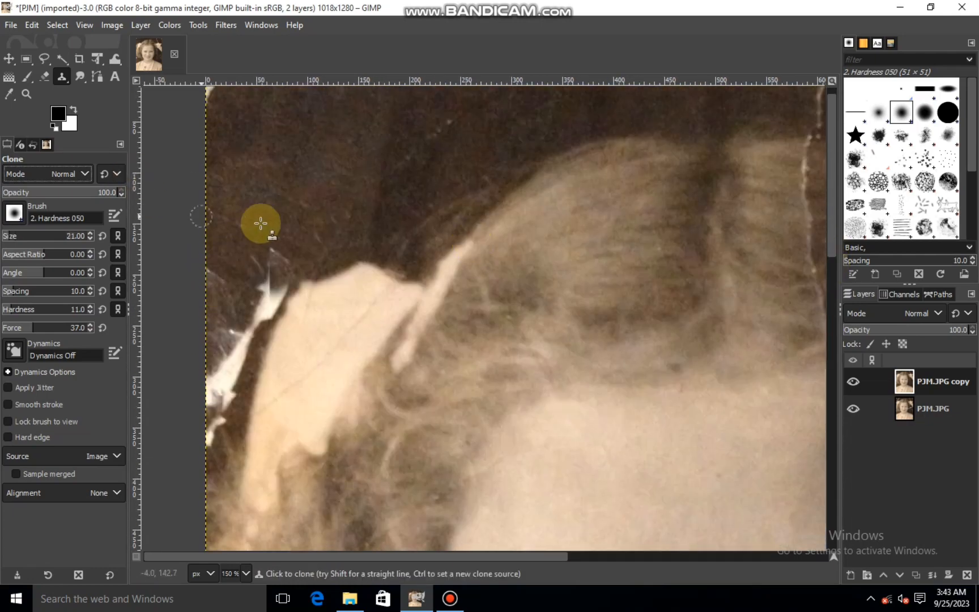
pyautogui.keyDown('ctrl'); pyautogui.click(269, 216); pyautogui.keyUp('ctrl')
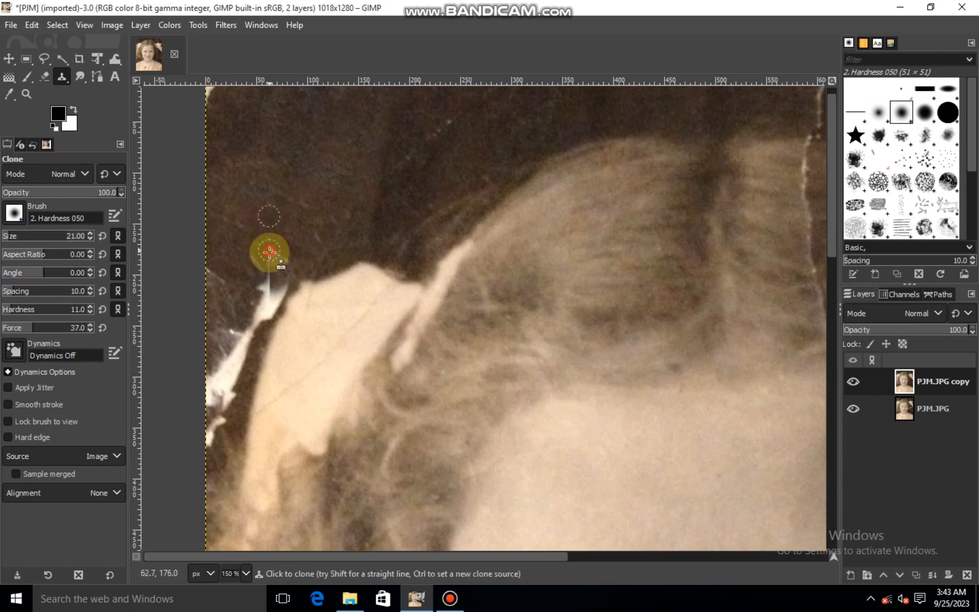
pyautogui.moveTo(271, 255)
pyautogui.mouseDown()
pyautogui.moveTo(285, 286)
pyautogui.moveTo(270, 298)
pyautogui.moveTo(260, 280)
pyautogui.moveTo(272, 294)
pyautogui.moveTo(266, 313)
pyautogui.moveTo(286, 299)
pyautogui.moveTo(255, 321)
pyautogui.moveTo(263, 304)
pyautogui.moveTo(266, 326)
pyautogui.moveTo(266, 295)
pyautogui.moveTo(239, 338)
pyautogui.moveTo(237, 314)
pyautogui.moveTo(254, 280)
pyautogui.moveTo(256, 320)
pyautogui.moveTo(227, 335)
pyautogui.moveTo(259, 323)
pyautogui.moveTo(245, 361)
pyautogui.moveTo(225, 331)
pyautogui.moveTo(218, 343)
pyautogui.moveTo(230, 368)
pyautogui.moveTo(234, 350)
pyautogui.moveTo(246, 350)
pyautogui.moveTo(226, 362)
pyautogui.moveTo(232, 369)
pyautogui.moveTo(239, 346)
pyautogui.moveTo(240, 363)
pyautogui.moveTo(227, 379)
pyautogui.moveTo(241, 372)
pyautogui.moveTo(247, 385)
pyautogui.moveTo(216, 379)
pyautogui.moveTo(217, 401)
pyautogui.moveTo(238, 385)
pyautogui.moveTo(220, 411)
pyautogui.moveTo(215, 398)
pyautogui.moveTo(209, 428)
pyautogui.moveTo(228, 383)
pyautogui.moveTo(210, 434)
pyautogui.moveTo(216, 414)
pyautogui.moveTo(214, 434)
pyautogui.mouseUp()
pyautogui.keyDown('ctrl'); pyautogui.click(255, 278); pyautogui.keyUp('ctrl')
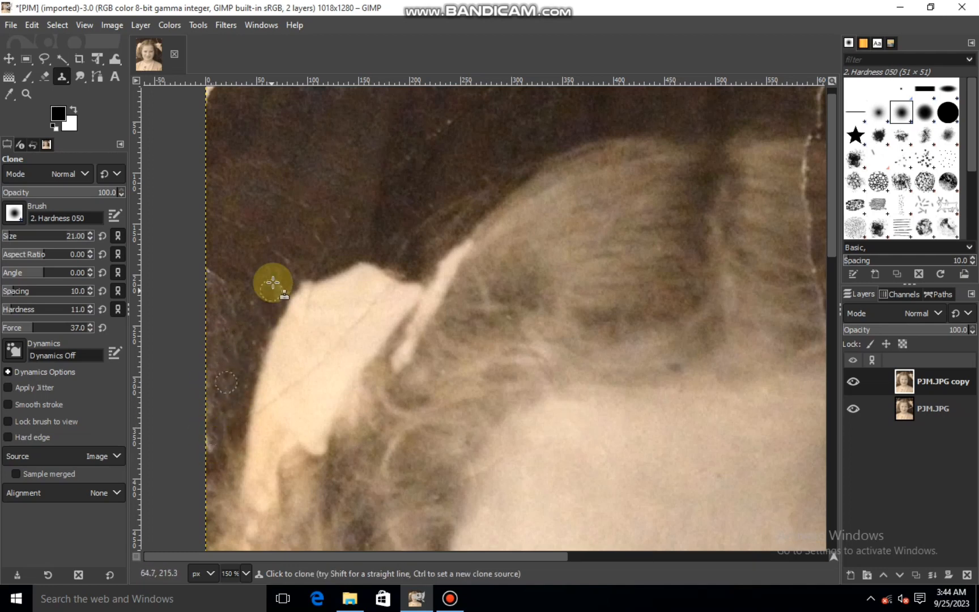
# Set the clone brush size to 69 and clone clean dark background over the fine scratches left of the hair bow.
pyautogui.click(18, 238)
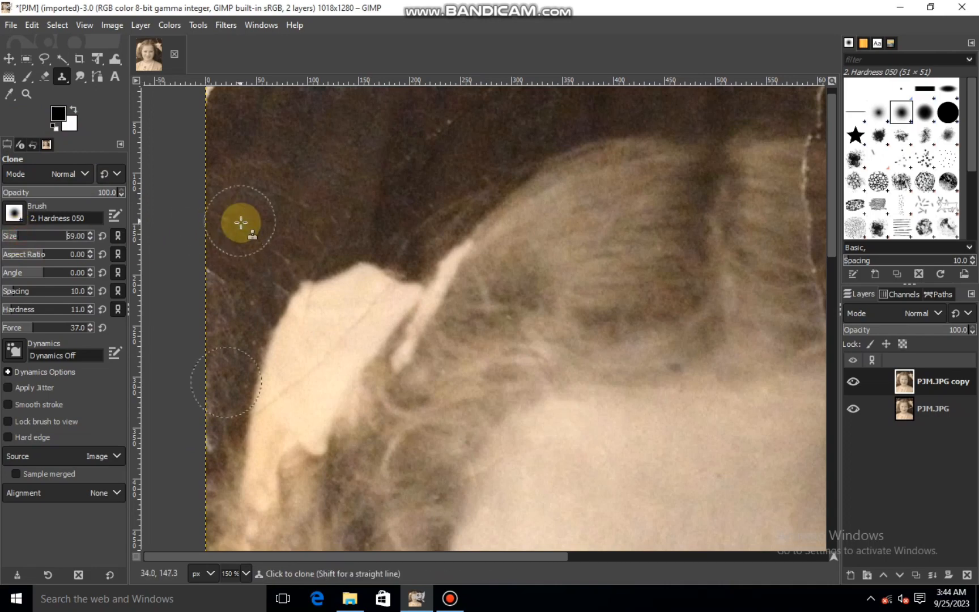
pyautogui.keyDown('ctrl'); pyautogui.click(252, 224); pyautogui.keyUp('ctrl')
pyautogui.click(219, 301)
pyautogui.click(222, 341)
pyautogui.click(217, 377)
pyautogui.click(208, 436)
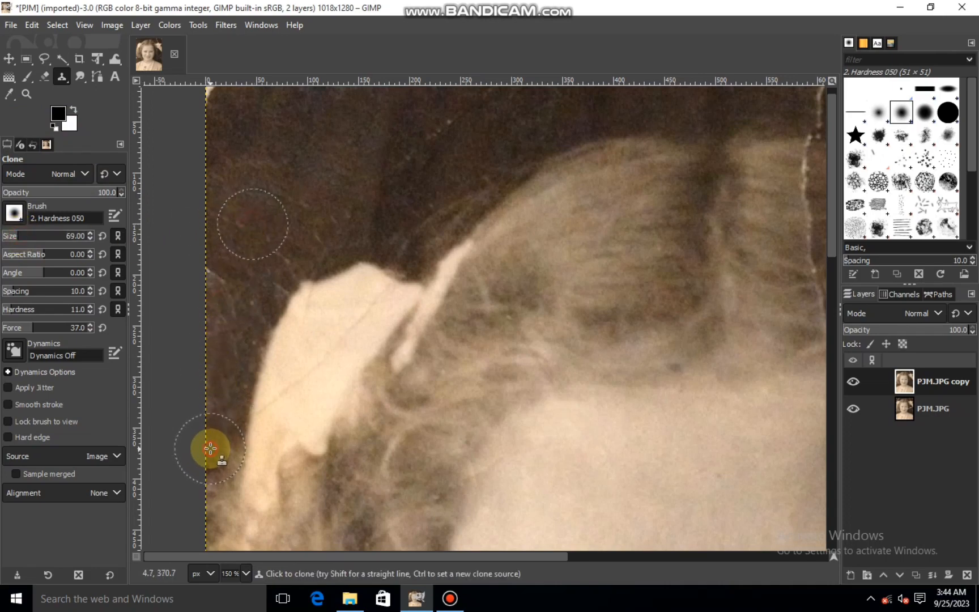
pyautogui.click(216, 277)
pyautogui.click(206, 273)
pyautogui.click(217, 302)
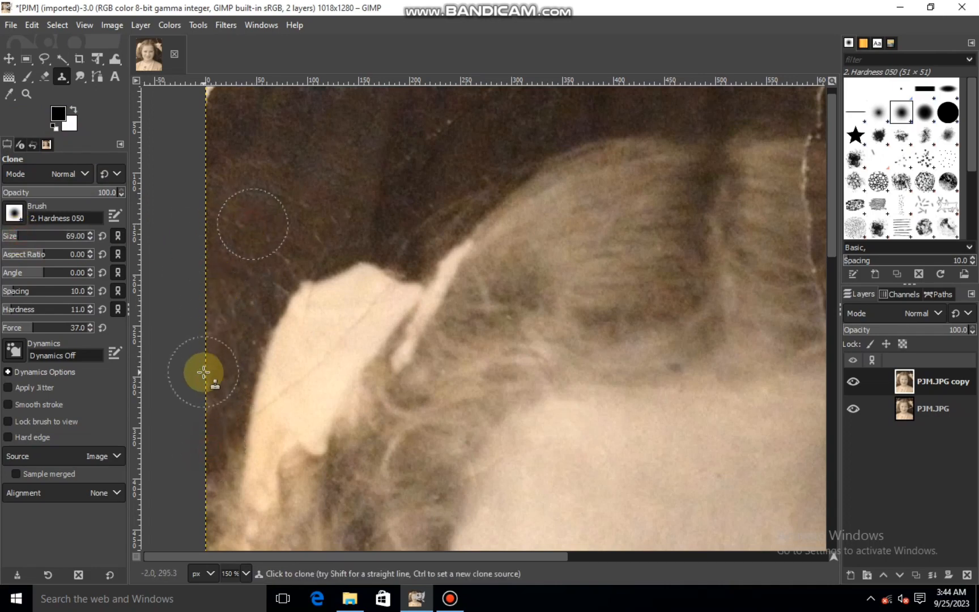
# Clone dark background over the light damage in the photo's top-left corner and the white speck on the top edge.
pyautogui.scroll(-2, 258, 291)
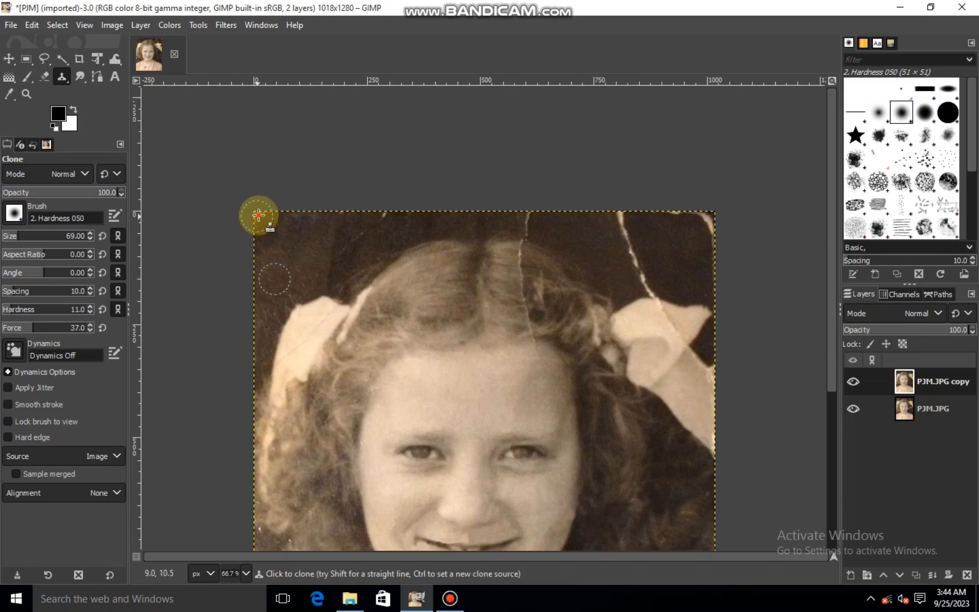
pyautogui.scroll(2, 416, 240)
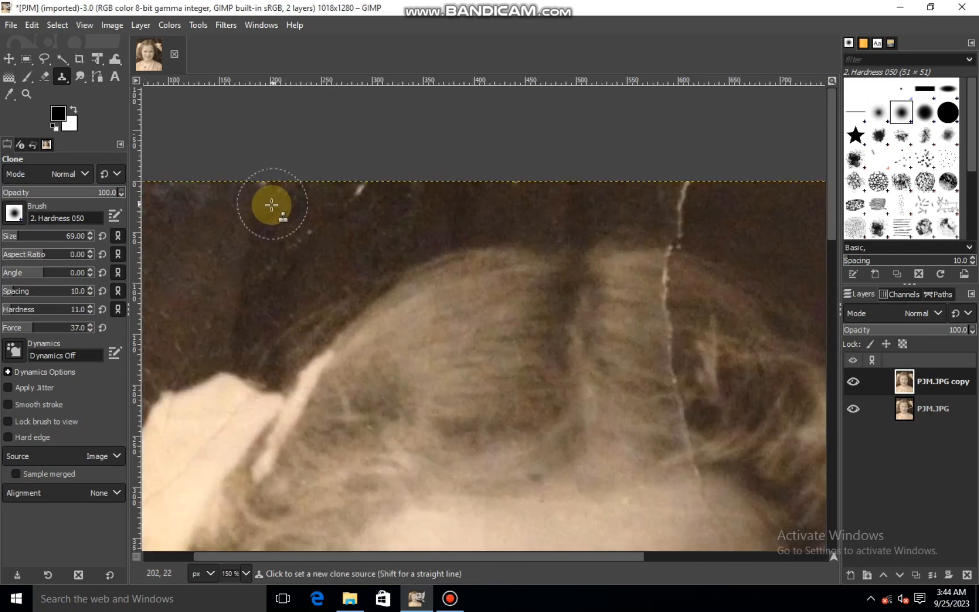
pyautogui.keyDown('ctrl'); pyautogui.click(262, 219); pyautogui.keyUp('ctrl')
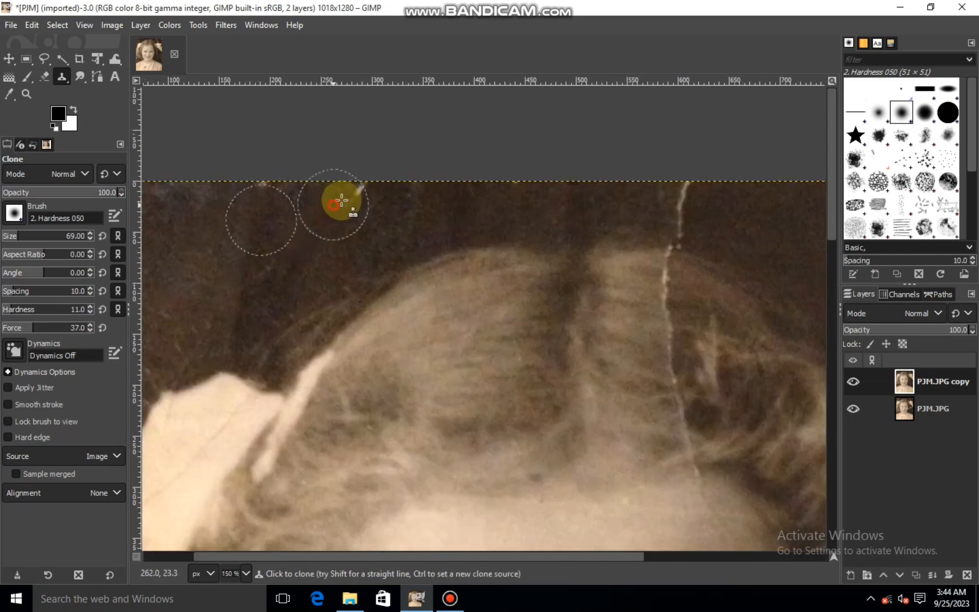
# Clone dark background over the crack between the photo's top edge and the top of the hair.
pyautogui.keyDown('ctrl'); pyautogui.click(633, 204); pyautogui.keyUp('ctrl')
pyautogui.click(677, 193)
pyautogui.moveTo(677, 193)
pyautogui.mouseDown()
pyautogui.moveTo(683, 225)
pyautogui.moveTo(686, 197)
pyautogui.mouseUp()
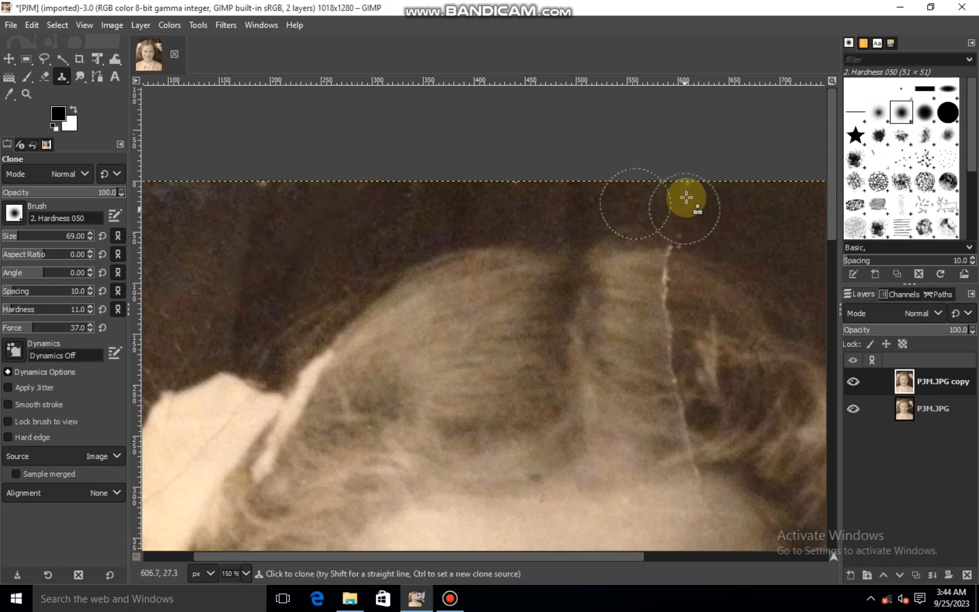
# Try to clone hair from beside the parting over the vertical crack at the top of the head.
pyautogui.keyDown('ctrl'); pyautogui.click(626, 278); pyautogui.keyUp('ctrl')
pyautogui.moveTo(642, 278)
pyautogui.mouseDown()
pyautogui.moveTo(667, 257)
pyautogui.moveTo(671, 316)
pyautogui.moveTo(725, 290)
pyautogui.moveTo(711, 295)
pyautogui.moveTo(671, 278)
pyautogui.moveTo(666, 317)
pyautogui.moveTo(629, 332)
pyautogui.mouseUp()
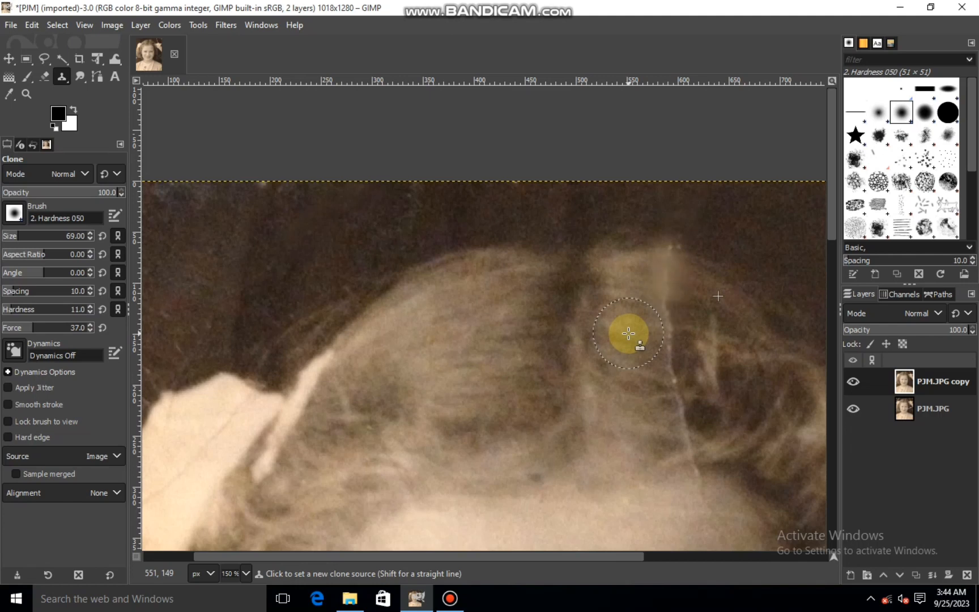
pyautogui.moveTo(628, 333); pyautogui.dragTo(579, 321)
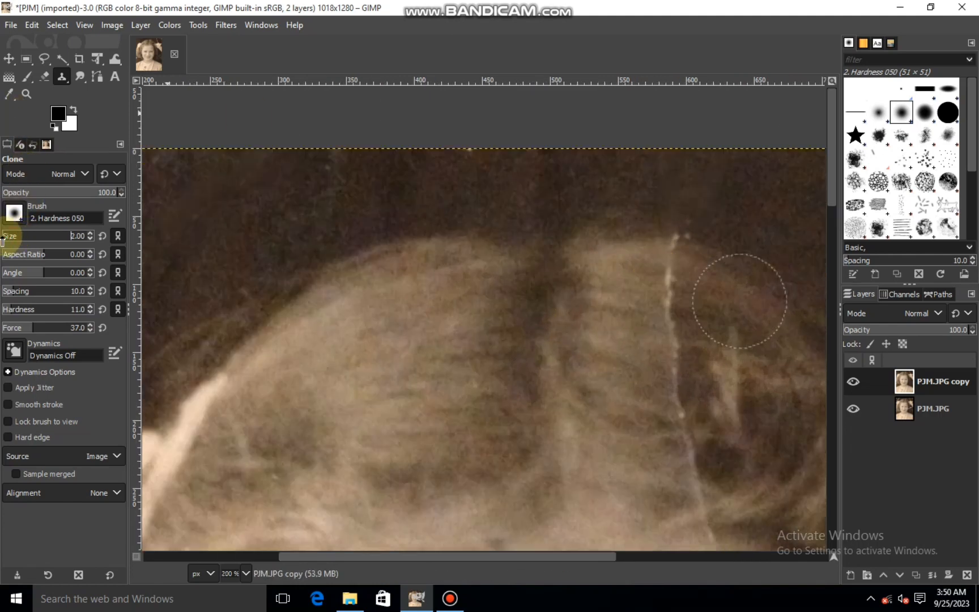
# Set the clone brush size to 19 and clone neighbouring hair and skin over the vertical crack from the head's top to the forehead.
pyautogui.moveTo(3, 237); pyautogui.dragTo(0, 236)
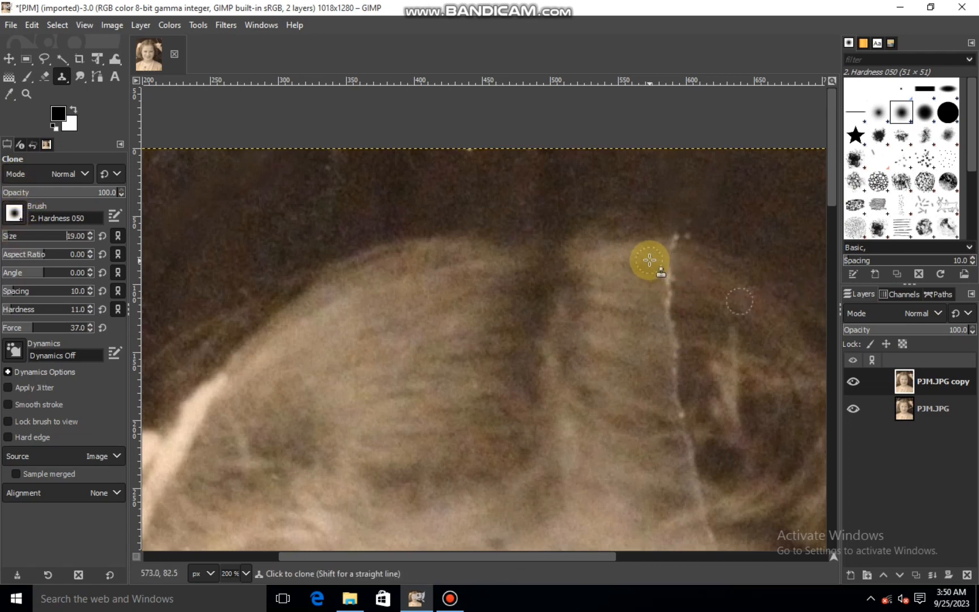
pyautogui.moveTo(645, 260)
pyautogui.mouseDown()
pyautogui.moveTo(664, 265)
pyautogui.moveTo(672, 288)
pyautogui.moveTo(681, 428)
pyautogui.moveTo(714, 533)
pyautogui.mouseUp()
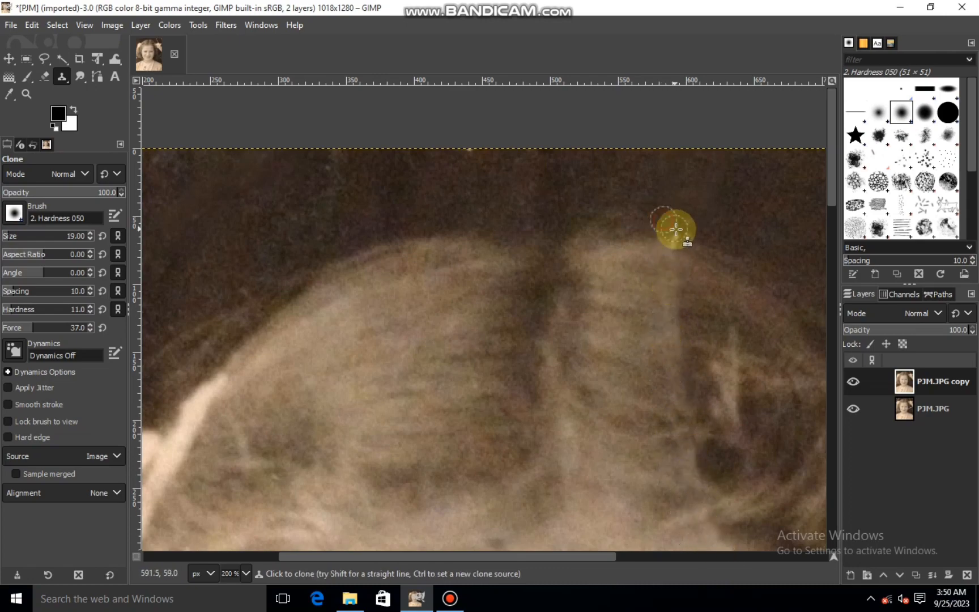
pyautogui.moveTo(833, 186); pyautogui.dragTo(836, 222)
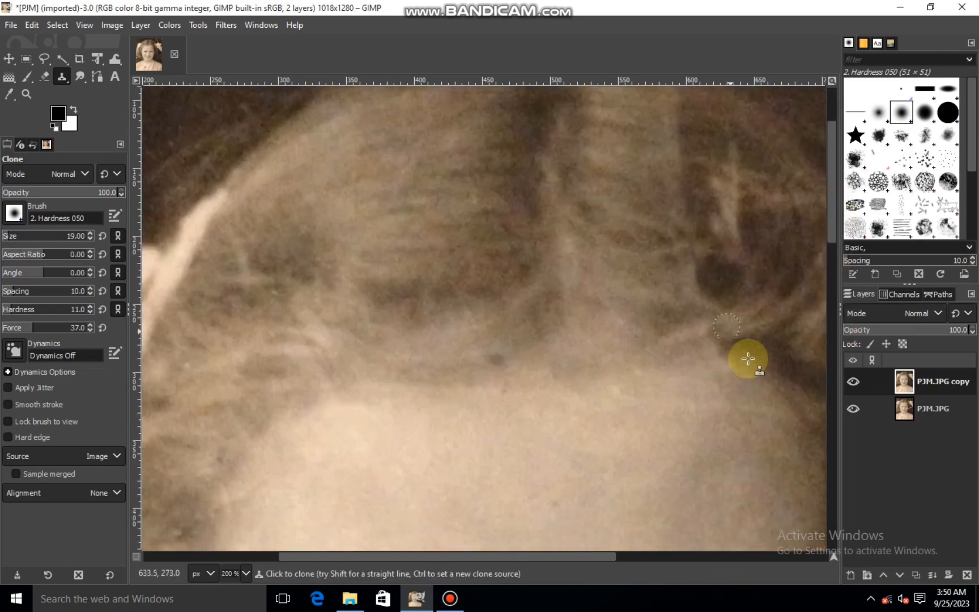
pyautogui.keyDown('ctrl'); pyautogui.click(745, 390); pyautogui.keyUp('ctrl')
pyautogui.moveTo(720, 383)
pyautogui.mouseDown()
pyautogui.moveTo(705, 405)
pyautogui.moveTo(725, 394)
pyautogui.moveTo(730, 435)
pyautogui.moveTo(718, 384)
pyautogui.moveTo(692, 475)
pyautogui.mouseUp()
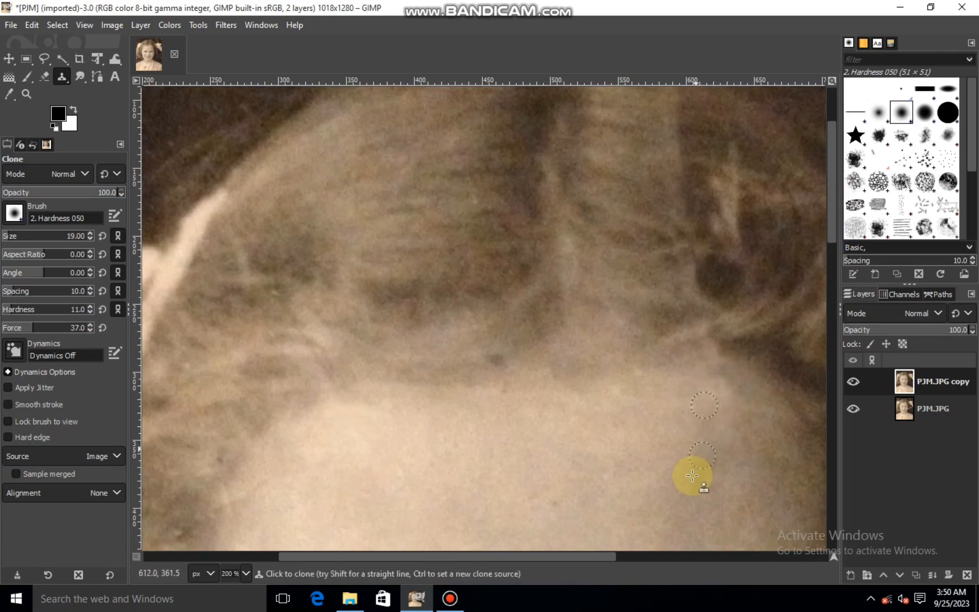
# Clone hair over the hard edge remaining along the repaired crack beside the parting.
pyautogui.click(842, 320)
pyautogui.moveTo(834, 245); pyautogui.dragTo(835, 199)
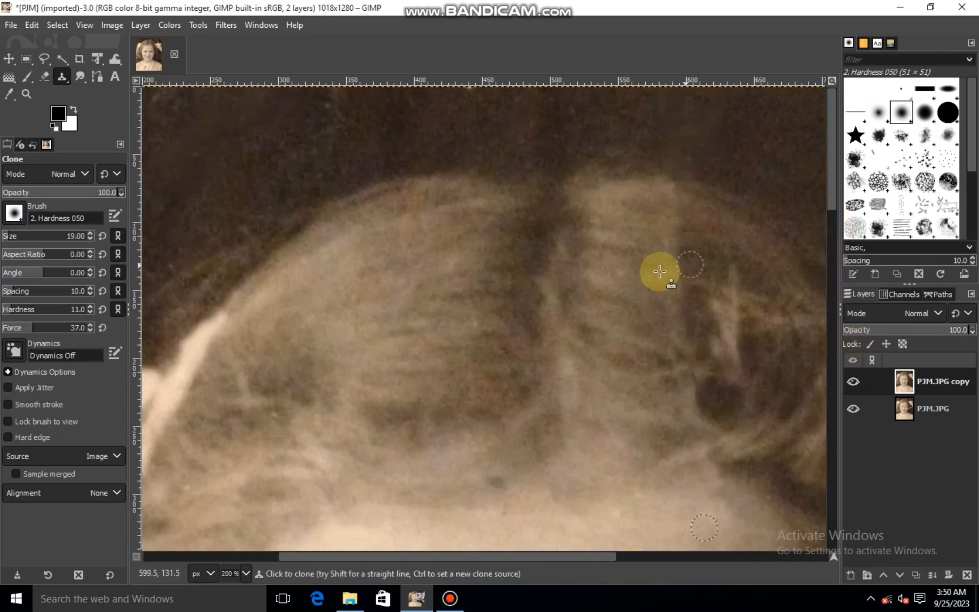
pyautogui.moveTo(664, 248)
pyautogui.mouseDown()
pyautogui.moveTo(689, 330)
pyautogui.moveTo(708, 268)
pyautogui.moveTo(687, 270)
pyautogui.moveTo(685, 233)
pyautogui.moveTo(674, 257)
pyautogui.mouseUp()
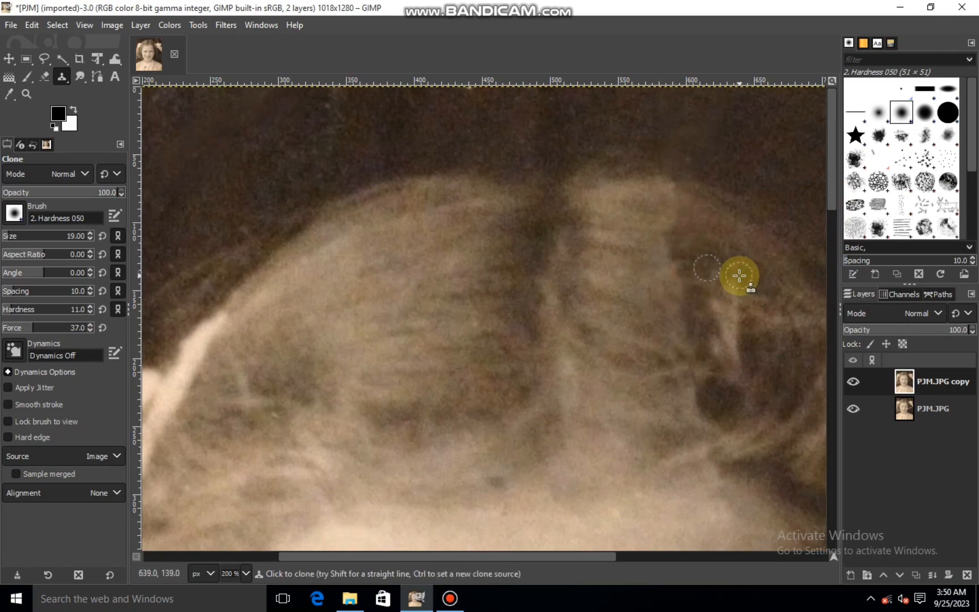
# Clone dark background over the crack above the right-hand hair bow and the light damage in the photo's top-right corner.
pyautogui.scroll(-3, 739, 277)
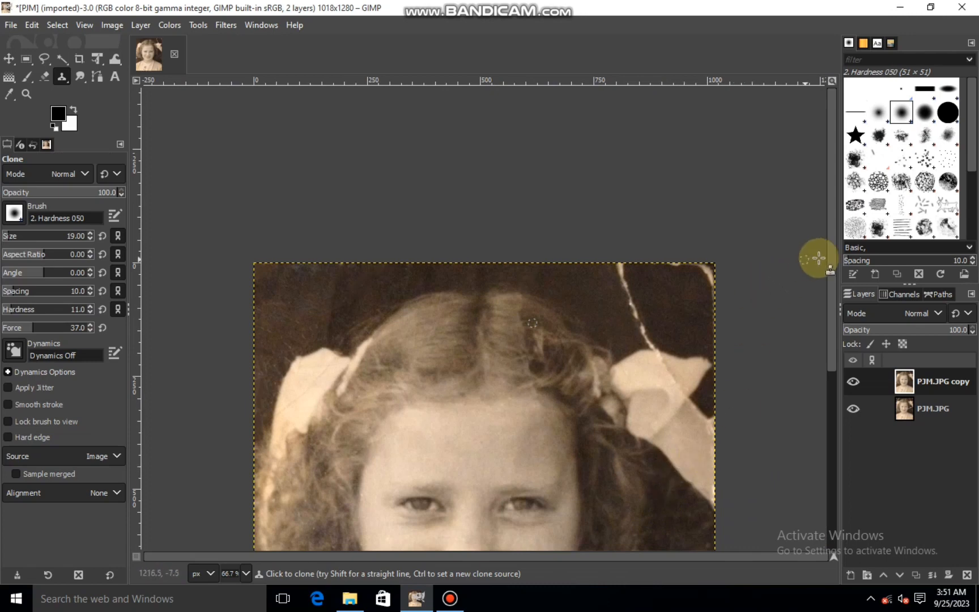
pyautogui.scroll(-5, 831, 291)
pyautogui.scroll(1, 831, 274)
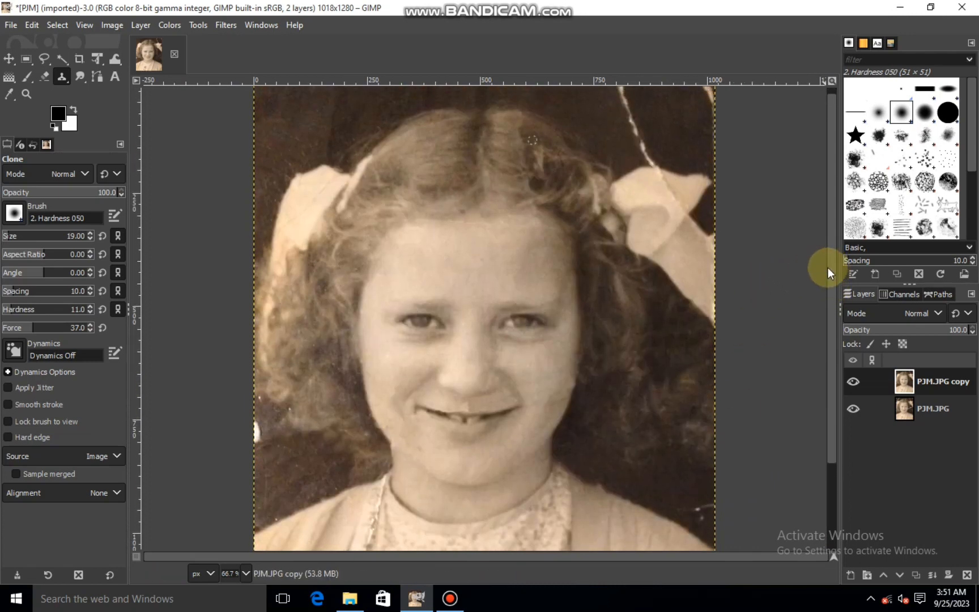
pyautogui.keyDown('ctrl'); pyautogui.click(649, 97); pyautogui.keyUp('ctrl')
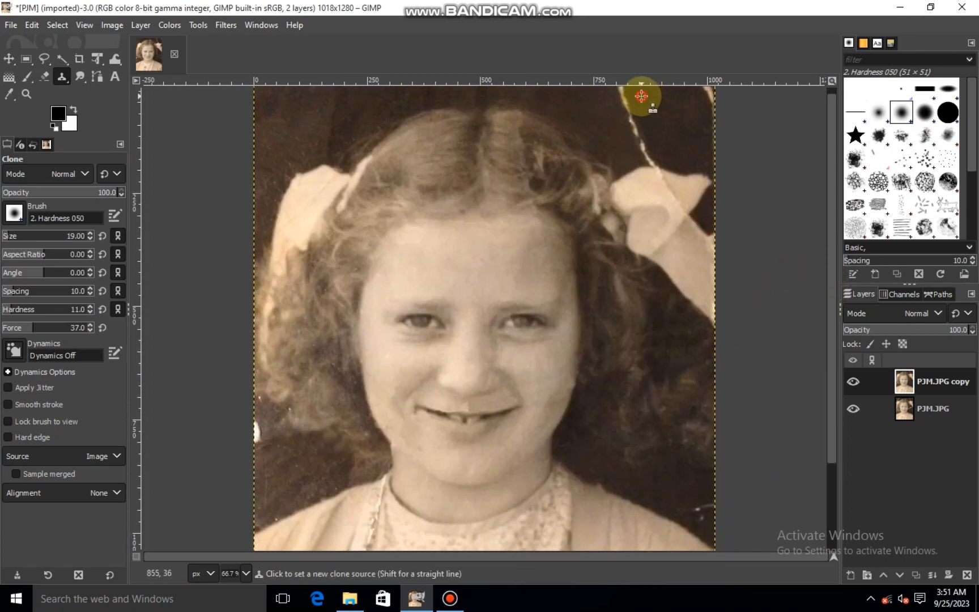
pyautogui.scroll(3, 633, 96)
pyautogui.scroll(1, 631, 96)
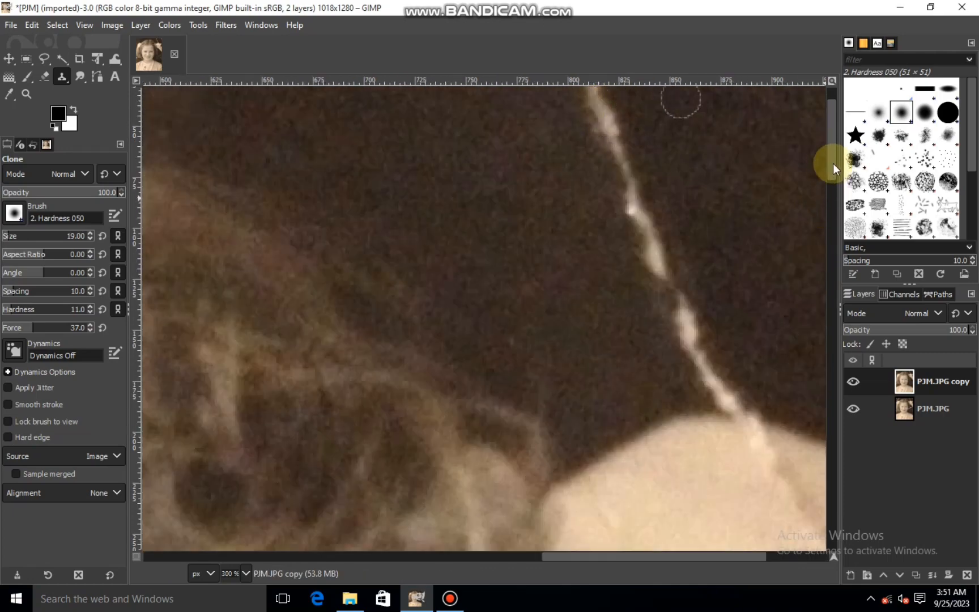
pyautogui.scroll(2, 833, 163)
pyautogui.keyDown('ctrl'); pyautogui.click(633, 107); pyautogui.keyUp('ctrl')
pyautogui.moveTo(615, 103)
pyautogui.mouseDown()
pyautogui.moveTo(577, 113)
pyautogui.moveTo(621, 90)
pyautogui.moveTo(561, 95)
pyautogui.moveTo(608, 118)
pyautogui.moveTo(702, 126)
pyautogui.moveTo(547, 98)
pyautogui.moveTo(586, 130)
pyautogui.moveTo(670, 380)
pyautogui.moveTo(674, 358)
pyautogui.moveTo(649, 336)
pyautogui.moveTo(653, 232)
pyautogui.moveTo(576, 226)
pyautogui.moveTo(652, 149)
pyautogui.mouseUp()
pyautogui.keyDown('ctrl'); pyautogui.click(652, 149); pyautogui.keyUp('ctrl')
pyautogui.moveTo(562, 121)
pyautogui.mouseDown()
pyautogui.moveTo(572, 118)
pyautogui.moveTo(656, 269)
pyautogui.moveTo(683, 420)
pyautogui.moveTo(767, 469)
pyautogui.moveTo(760, 476)
pyautogui.moveTo(647, 439)
pyautogui.moveTo(678, 436)
pyautogui.moveTo(704, 369)
pyautogui.moveTo(631, 306)
pyautogui.moveTo(637, 269)
pyautogui.moveTo(546, 91)
pyautogui.moveTo(737, 245)
pyautogui.mouseUp()
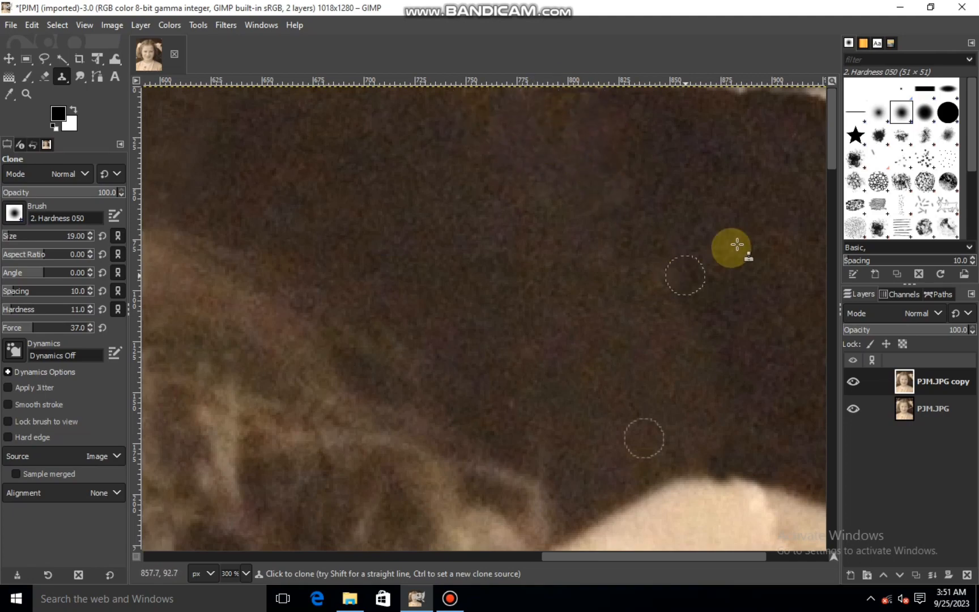
pyautogui.moveTo(754, 95)
pyautogui.mouseDown()
pyautogui.moveTo(717, 142)
pyautogui.moveTo(809, 88)
pyautogui.moveTo(816, 109)
pyautogui.moveTo(709, 462)
pyautogui.mouseUp()
# Clone dark background over the small scratches above the shoulder at the photo's right edge.
pyautogui.scroll(-4, 709, 461)
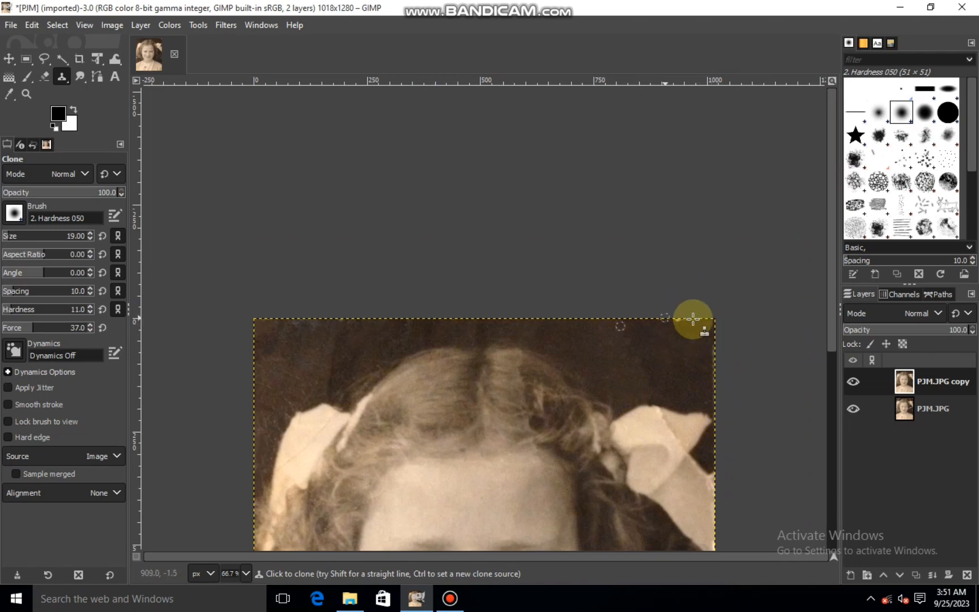
pyautogui.scroll(-1, 680, 422)
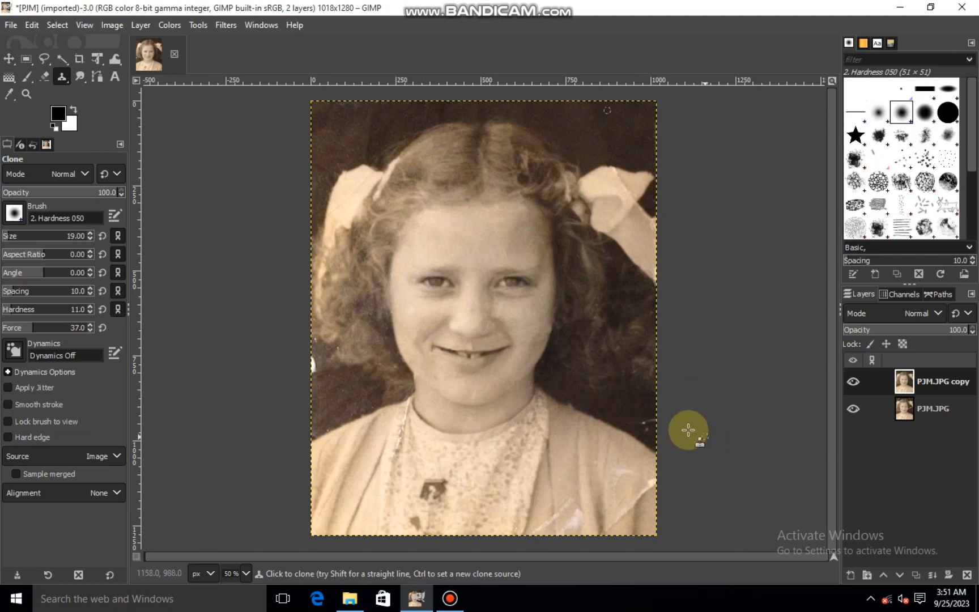
pyautogui.scroll(3, 652, 431)
pyautogui.moveTo(771, 425)
pyautogui.mouseDown()
pyautogui.moveTo(719, 366)
pyautogui.moveTo(802, 373)
pyautogui.moveTo(754, 381)
pyautogui.moveTo(811, 407)
pyautogui.moveTo(792, 384)
pyautogui.moveTo(814, 379)
pyautogui.moveTo(818, 362)
pyautogui.moveTo(822, 396)
pyautogui.moveTo(796, 410)
pyautogui.moveTo(776, 392)
pyautogui.mouseUp()
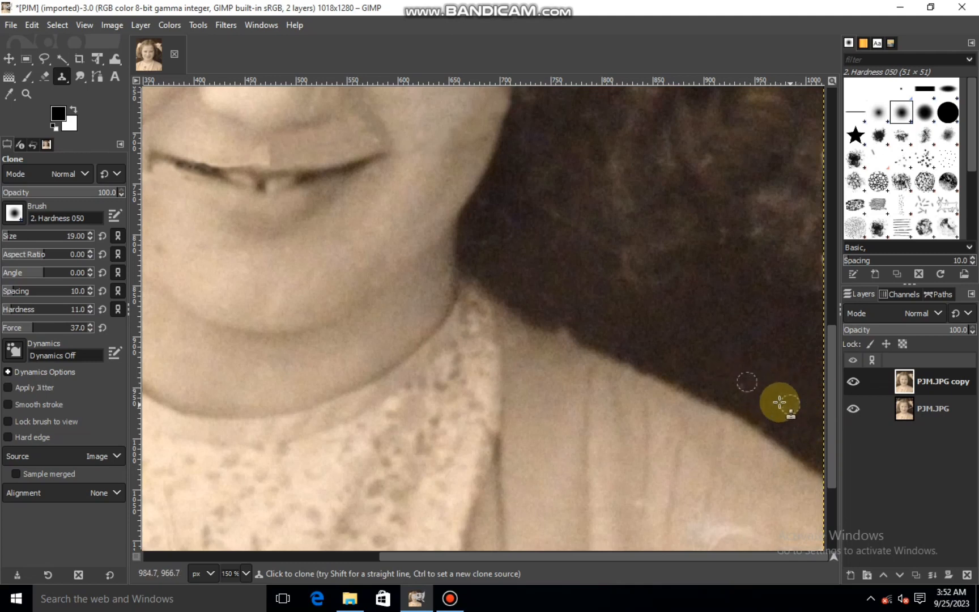
# Clone clean cardigan fabric over the white scuff on the right-hand shoulder.
pyautogui.moveTo(830, 451); pyautogui.dragTo(832, 528)
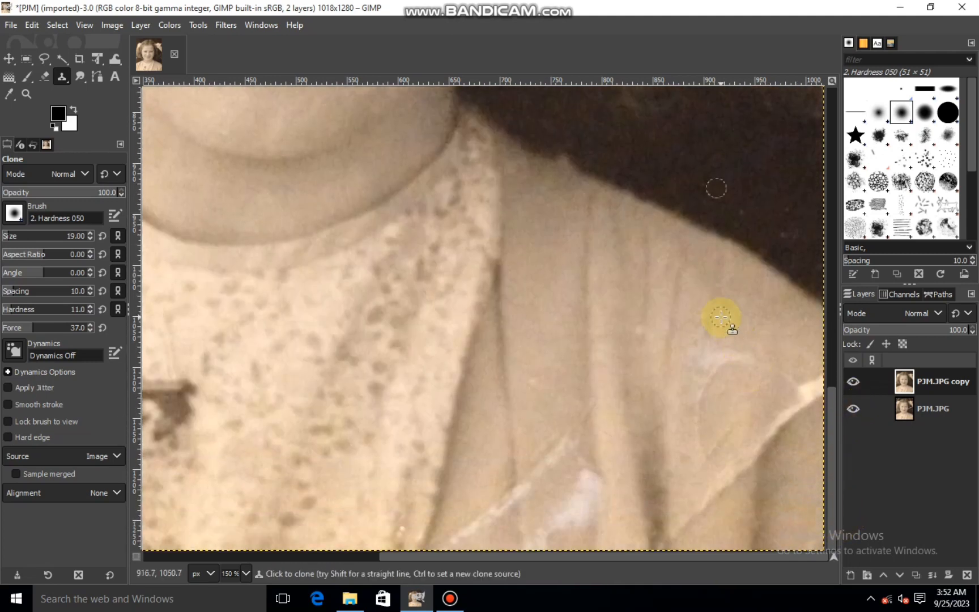
pyautogui.keyDown('ctrl'); pyautogui.click(727, 332); pyautogui.keyUp('ctrl')
pyautogui.moveTo(725, 359)
pyautogui.mouseDown()
pyautogui.moveTo(708, 387)
pyautogui.moveTo(702, 442)
pyautogui.moveTo(715, 365)
pyautogui.moveTo(707, 323)
pyautogui.moveTo(697, 369)
pyautogui.mouseUp()
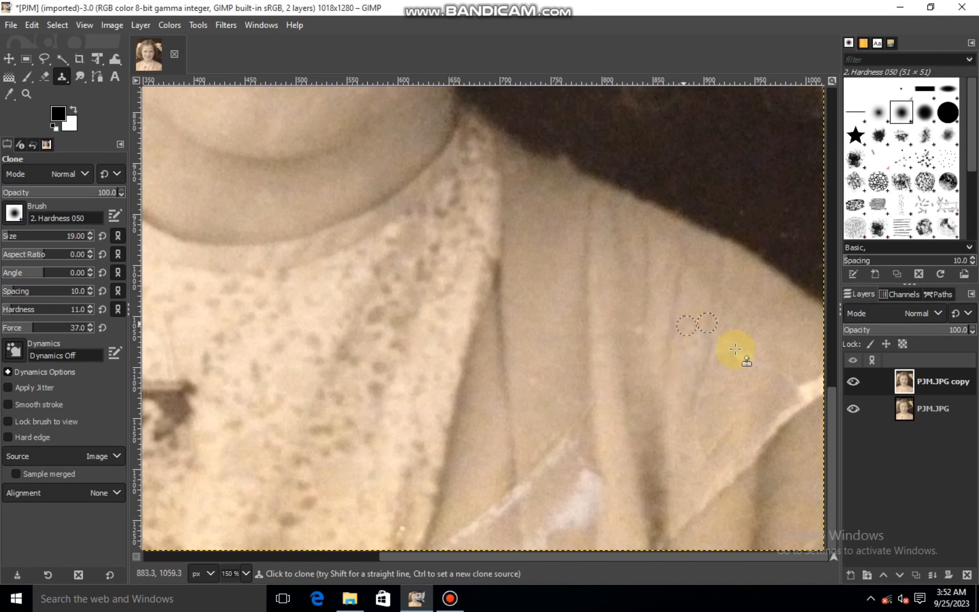
# Enlarge the clone brush to 52 and clone fabric over the end of the shoulder crack at the photo's right edge.
pyautogui.moveTo(798, 367); pyautogui.dragTo(804, 385)
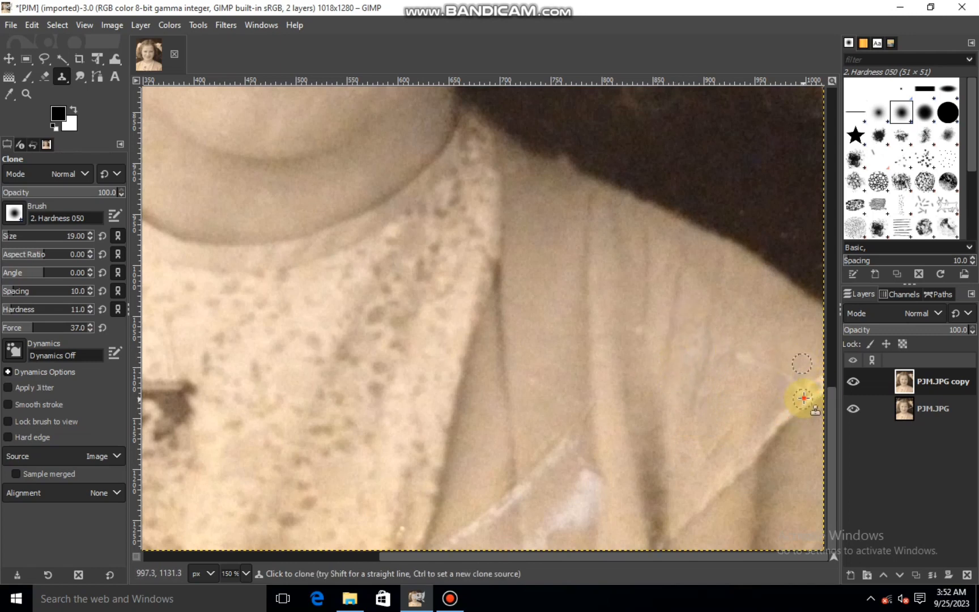
pyautogui.moveTo(15, 239); pyautogui.dragTo(42, 238)
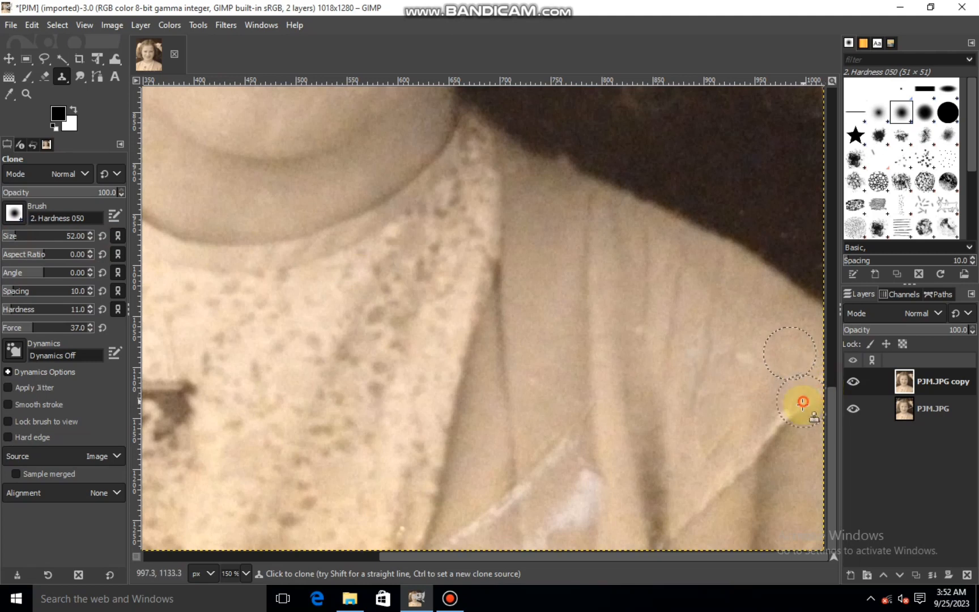
pyautogui.moveTo(803, 402)
pyautogui.mouseDown()
pyautogui.moveTo(804, 475)
pyautogui.moveTo(791, 423)
pyautogui.mouseUp()
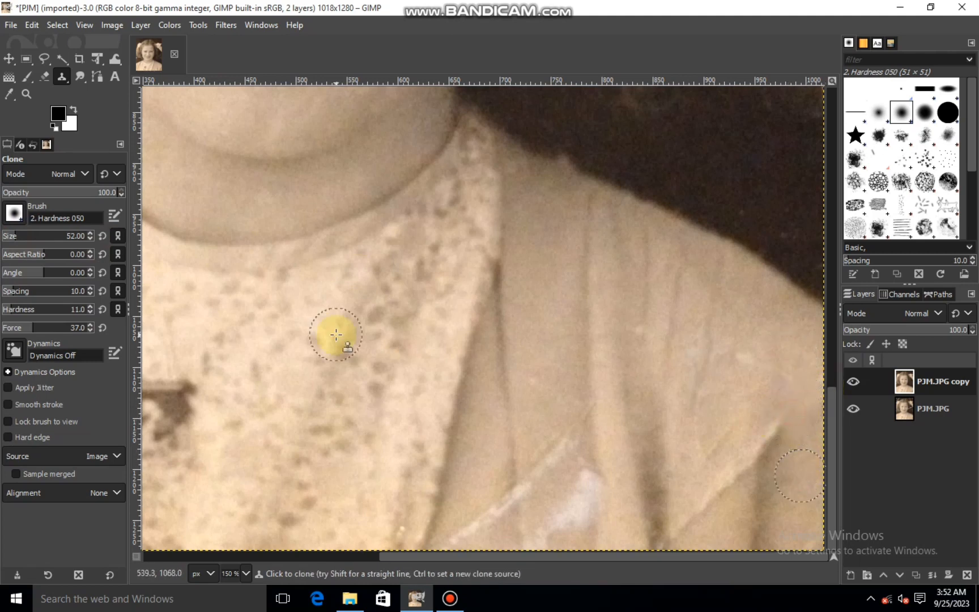
# Reduce the clone brush to 24 and clone fabric over the rest of the diagonal crack below the shoulder.
pyautogui.keyDown('ctrl'); pyautogui.click(776, 464); pyautogui.keyUp('ctrl')
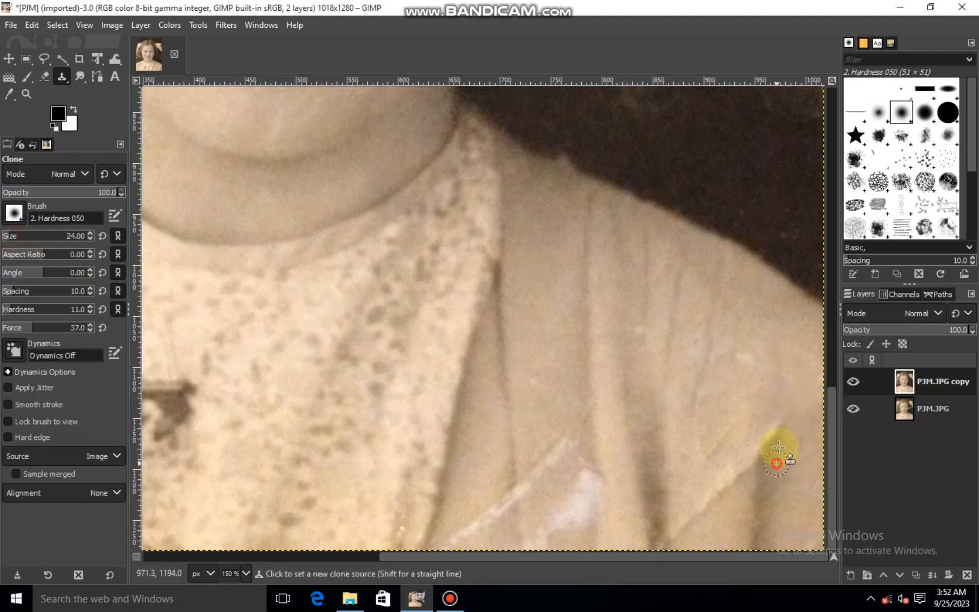
pyautogui.moveTo(781, 434)
pyautogui.mouseDown()
pyautogui.moveTo(749, 487)
pyautogui.moveTo(754, 455)
pyautogui.mouseUp()
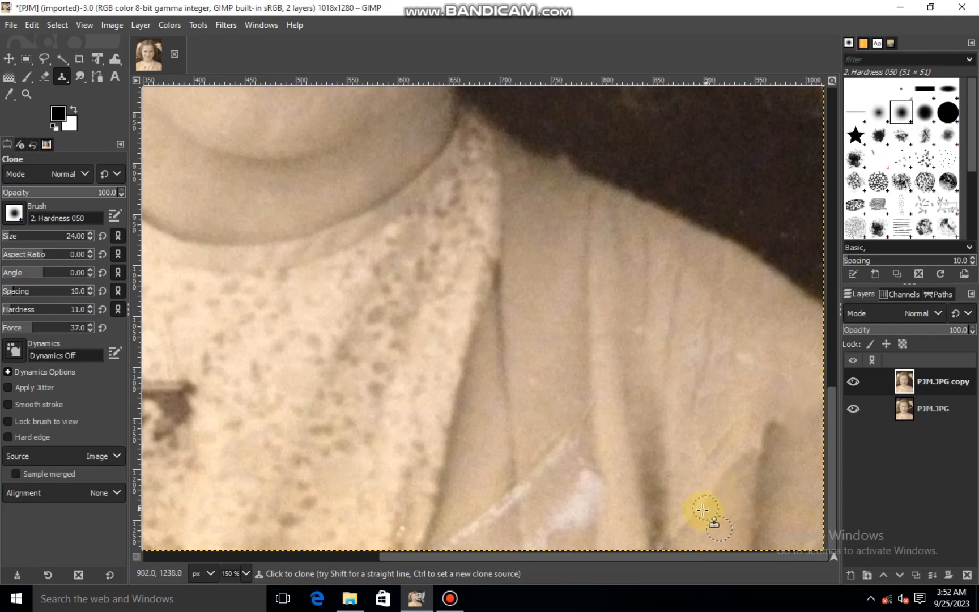
pyautogui.moveTo(702, 449); pyautogui.dragTo(711, 441)
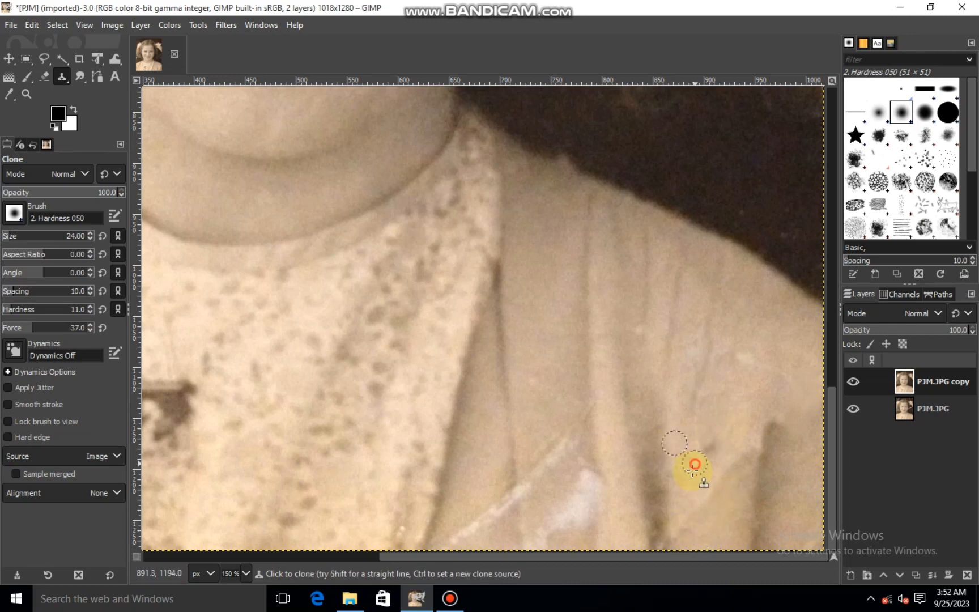
# Clone cardigan fabric over the diagonal crack and white patch on the cardigan's lower front, beside the patterned blouse.
pyautogui.moveTo(616, 510)
pyautogui.mouseDown()
pyautogui.moveTo(546, 411)
pyautogui.moveTo(590, 416)
pyautogui.mouseUp()
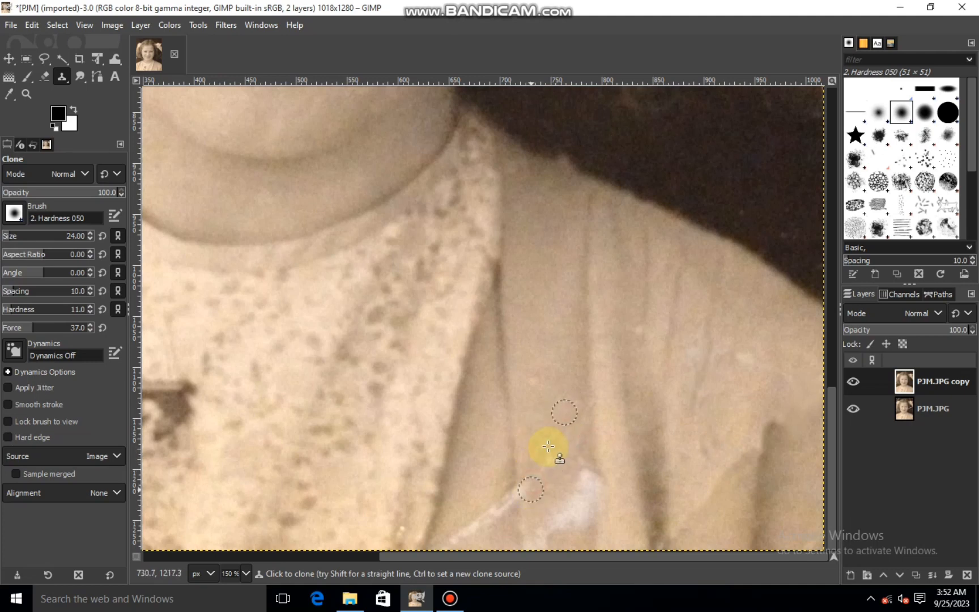
pyautogui.keyDown('ctrl'); pyautogui.click(502, 465); pyautogui.keyUp('ctrl')
pyautogui.click(512, 483)
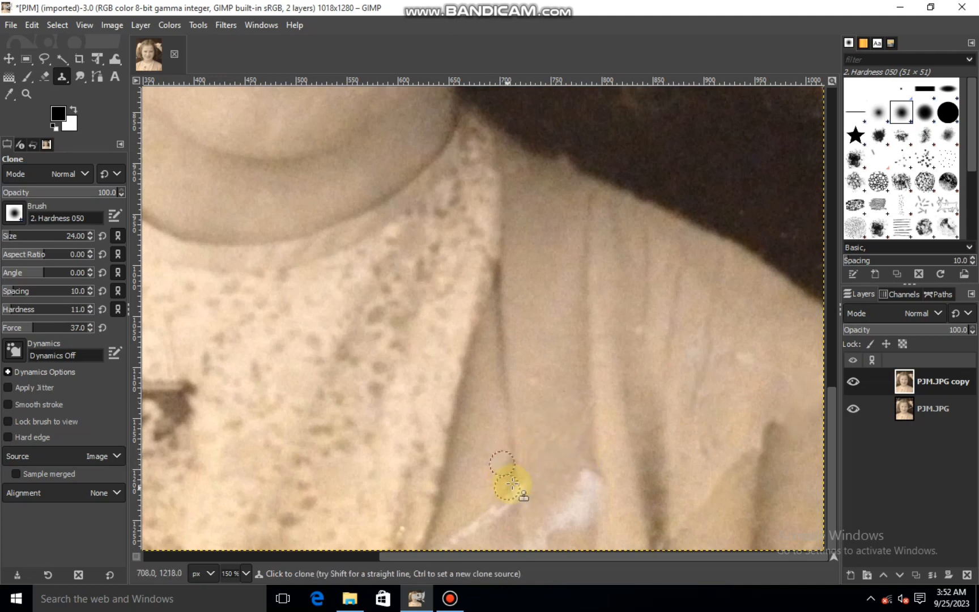
pyautogui.click(578, 476)
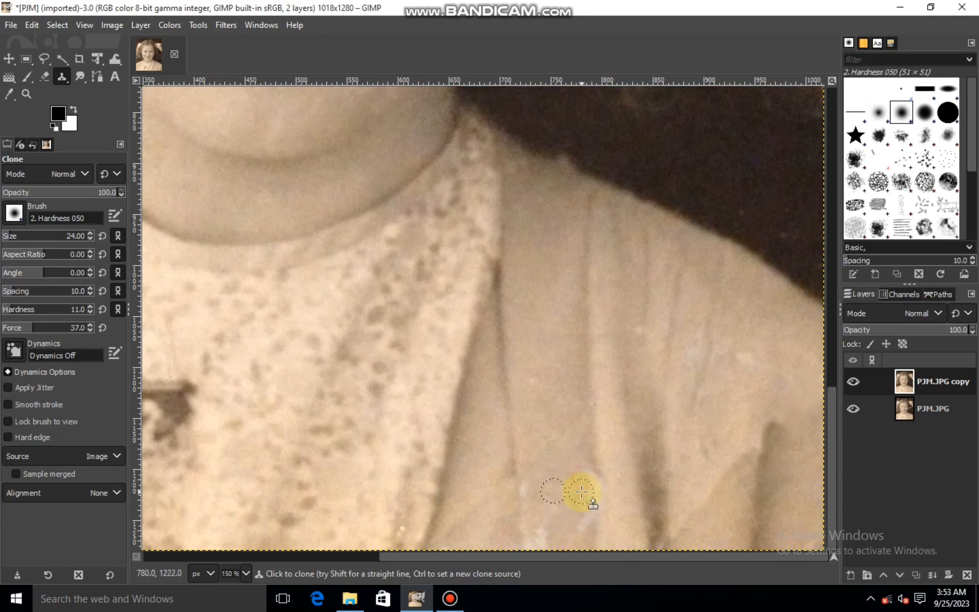
pyautogui.click(606, 464)
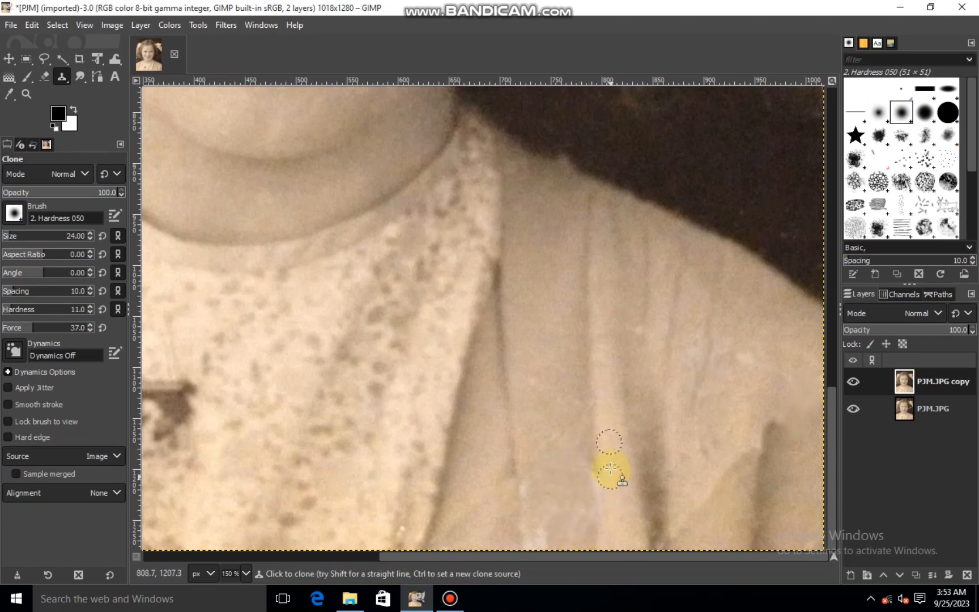
pyautogui.click(586, 475)
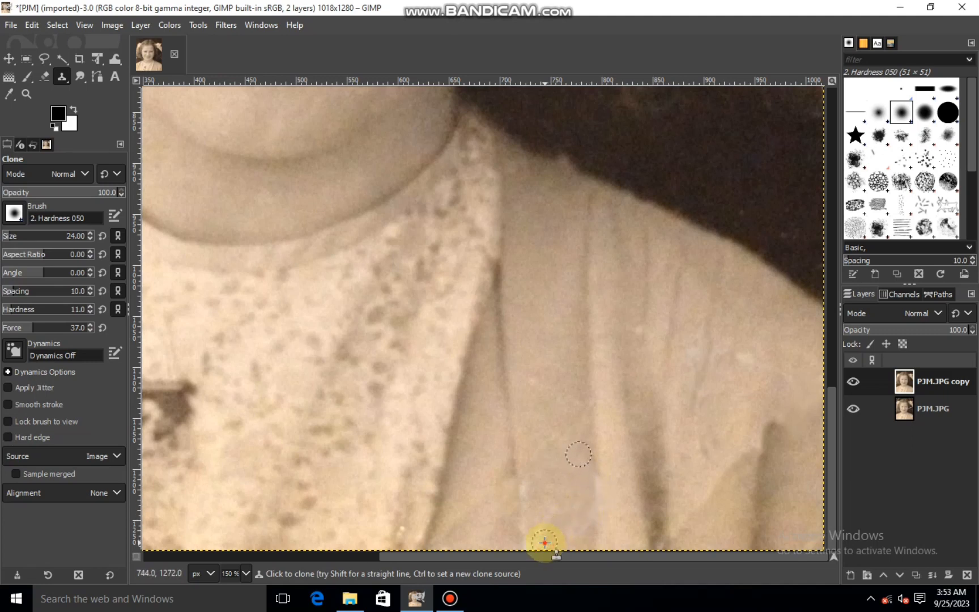
# Rebuild the cardigan's vertical folds down to the photo's bottom edge by cloning from the intact folds above.
pyautogui.keyDown('ctrl'); pyautogui.click(541, 450); pyautogui.keyUp('ctrl')
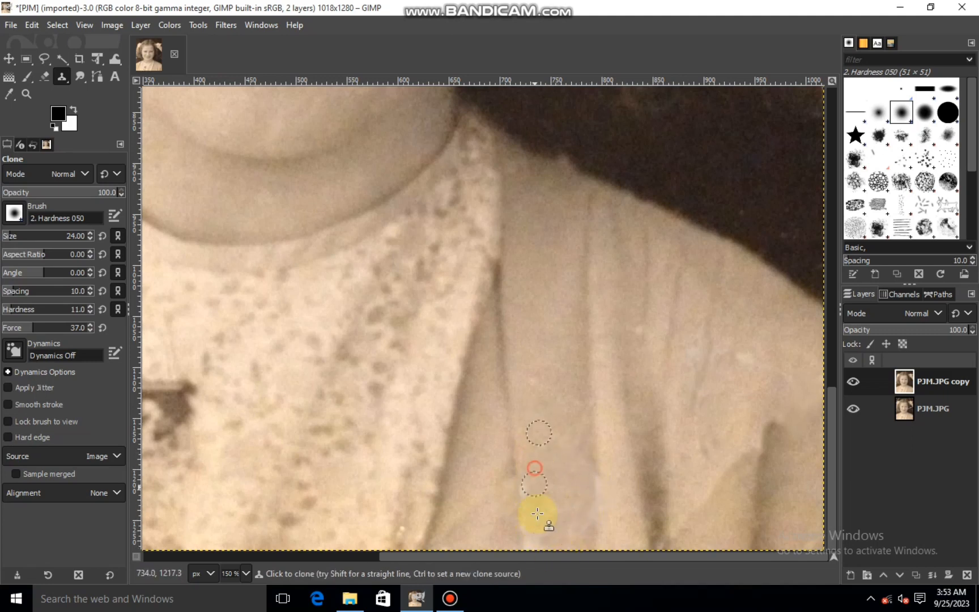
pyautogui.keyDown('ctrl'); pyautogui.click(509, 416); pyautogui.keyUp('ctrl')
pyautogui.moveTo(514, 455); pyautogui.dragTo(516, 475)
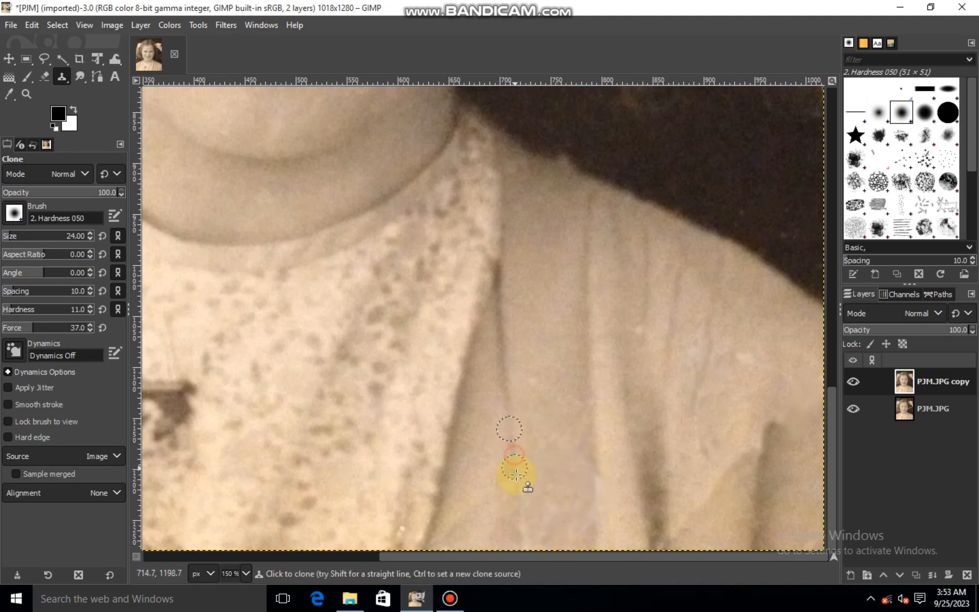
pyautogui.moveTo(520, 517); pyautogui.dragTo(526, 554)
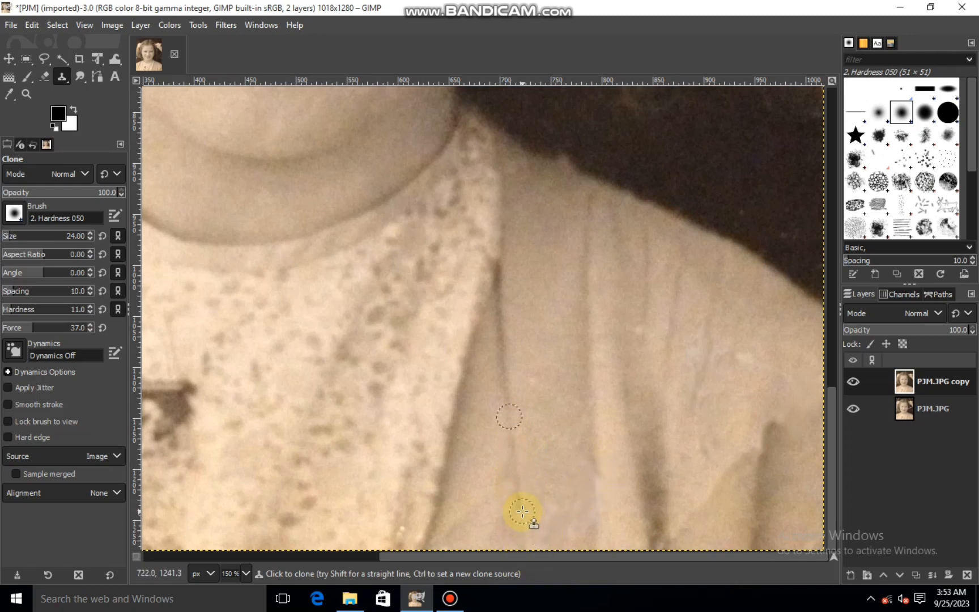
pyautogui.keyDown('ctrl'); pyautogui.click(589, 442); pyautogui.keyUp('ctrl')
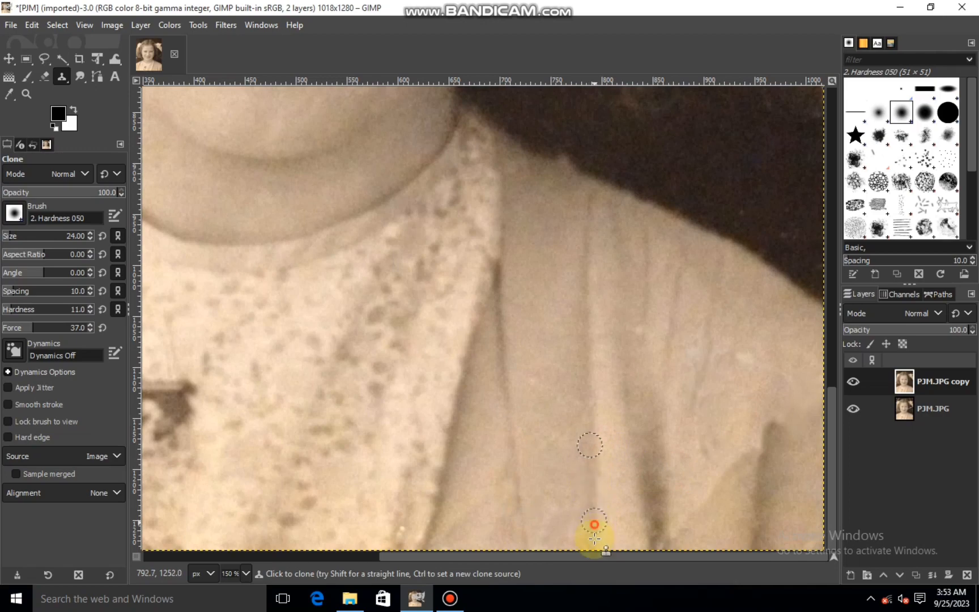
# Compare the whole restored photo with the original by toggling the visibility of the PJM.JPG copy layer.
pyautogui.keyDown('ctrl'); pyautogui.scroll(-3, 720, 509); pyautogui.keyUp('ctrl')
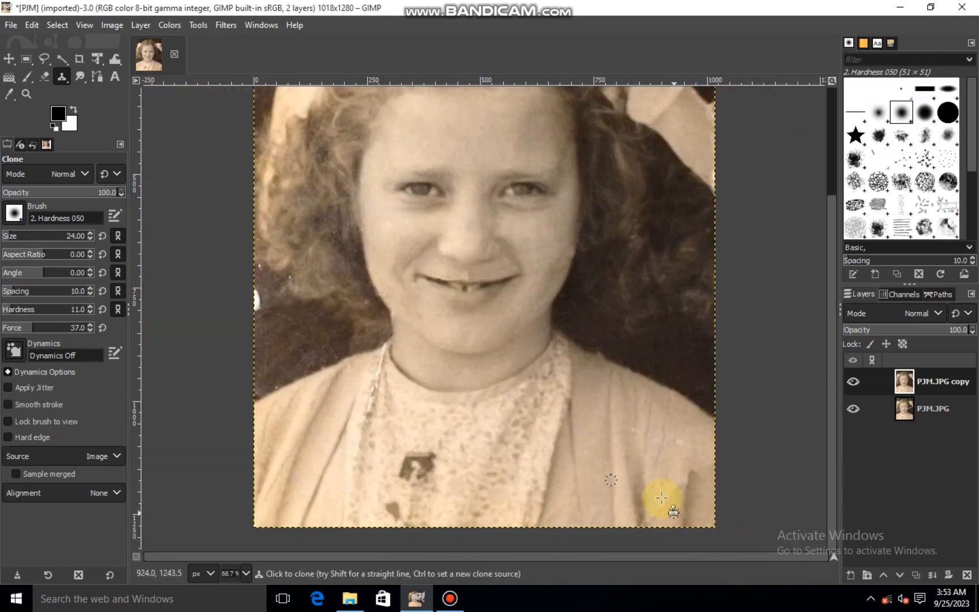
pyautogui.click(854, 383)
pyautogui.click(854, 383)
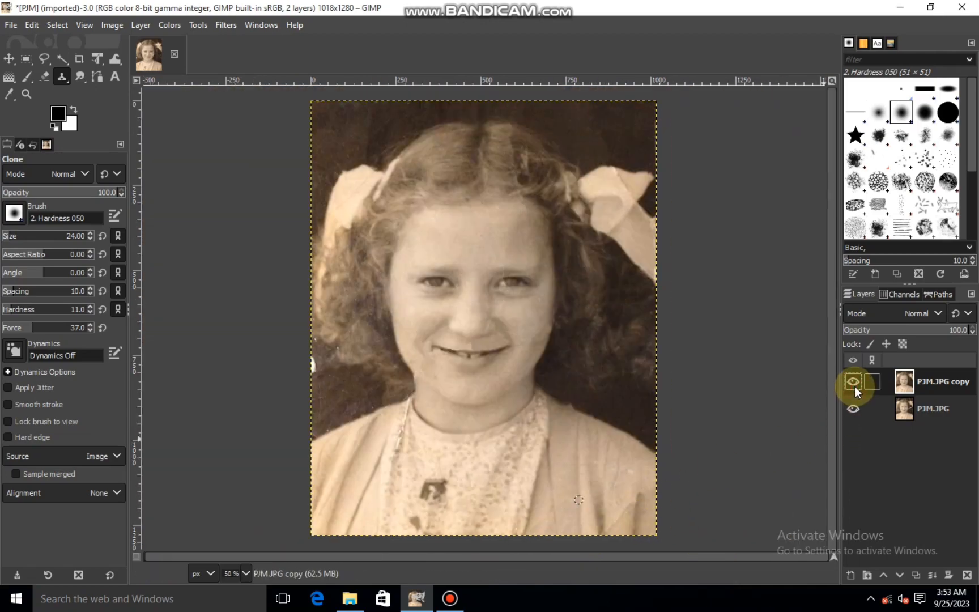
pyautogui.click(855, 383)
pyautogui.click(854, 385)
pyautogui.click(854, 385)
pyautogui.click(854, 385)
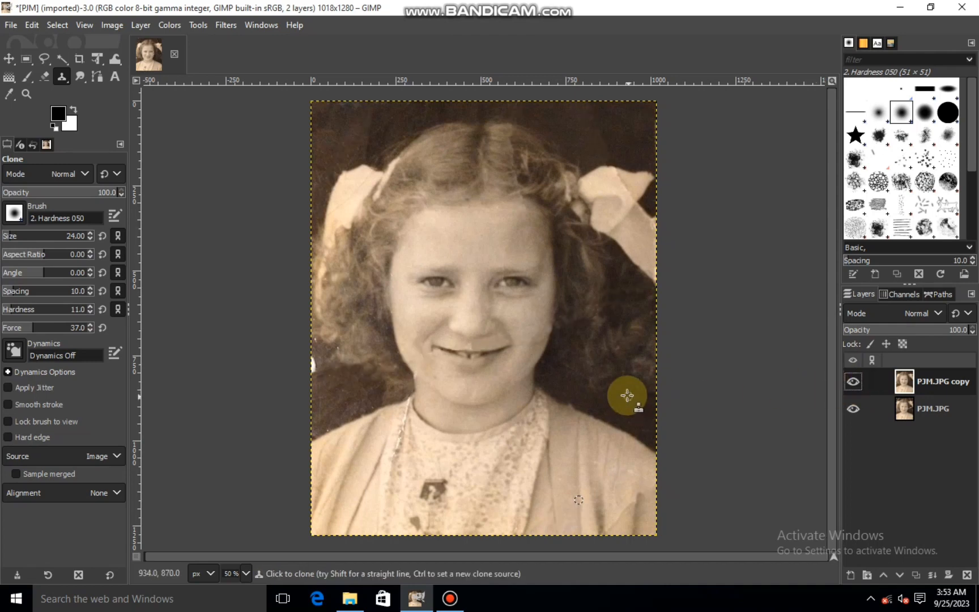
# Merge the retouched PJM.JPG copy layer down into the original layer and check the merged layer's visibility.
pyautogui.click(940, 574)
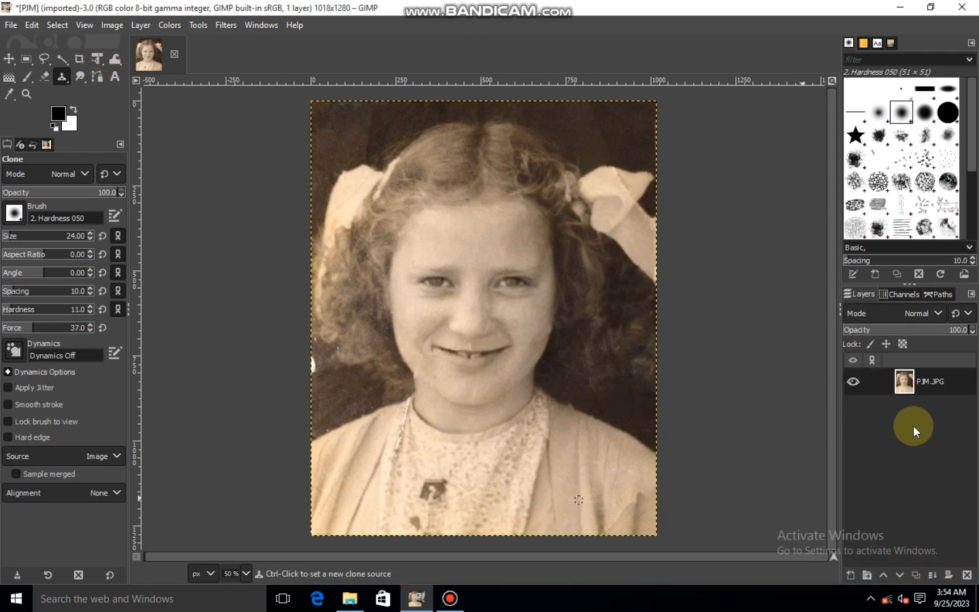
pyautogui.click(853, 381)
pyautogui.click(853, 382)
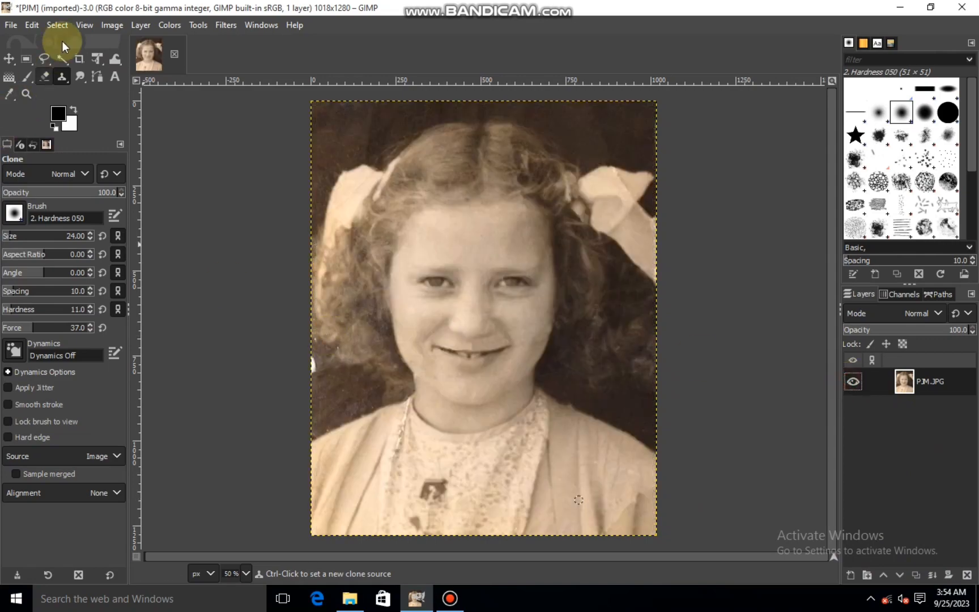
# Raise the photo's saturation to a scale of 1.267.
pyautogui.click(162, 27)
pyautogui.click(190, 108)
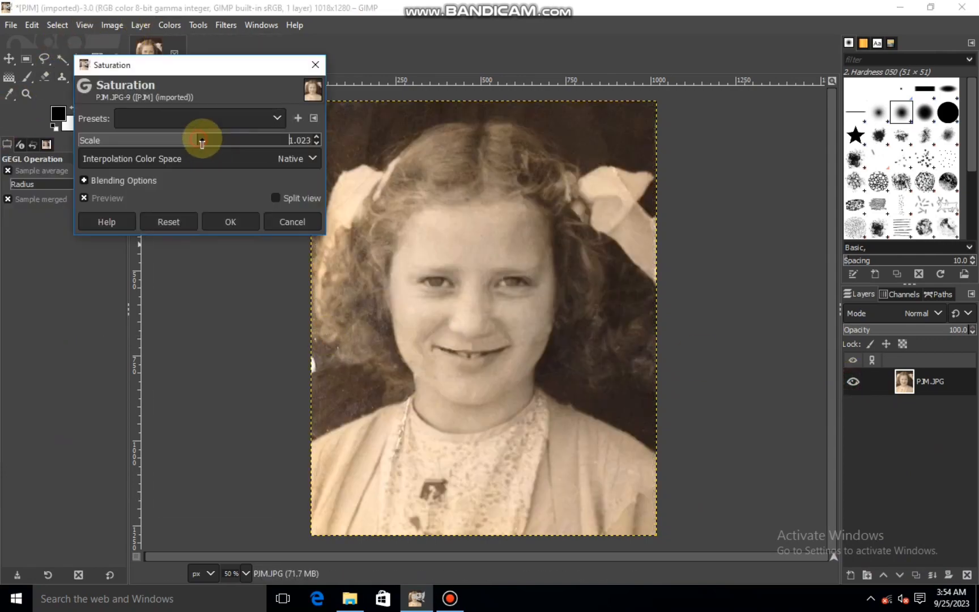
pyautogui.moveTo(202, 140); pyautogui.dragTo(233, 152)
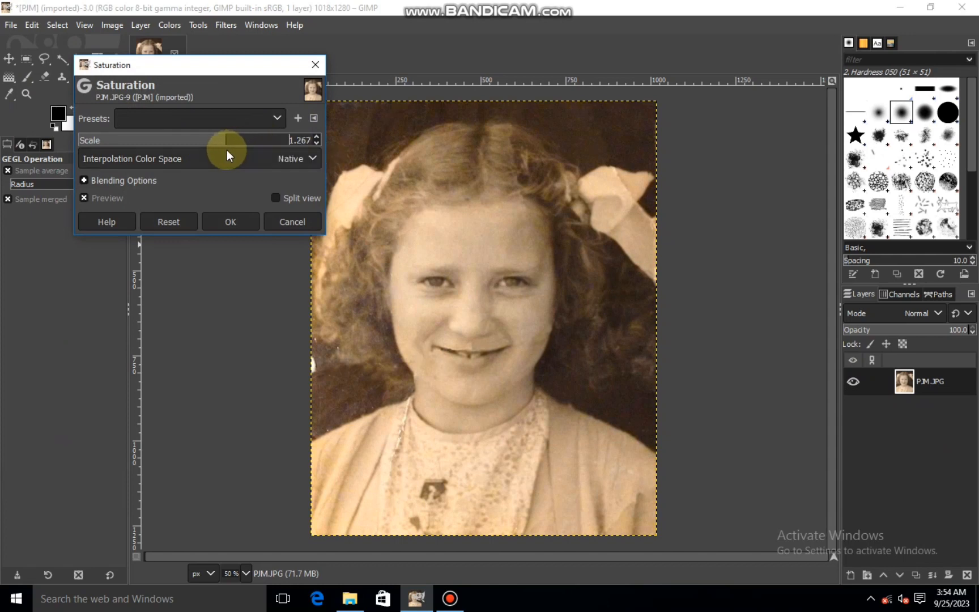
pyautogui.click(235, 218)
# Darken the midtones with Curves by moving a point on the Value curve to input 99, output 89.
pyautogui.click(169, 25)
pyautogui.click(190, 198)
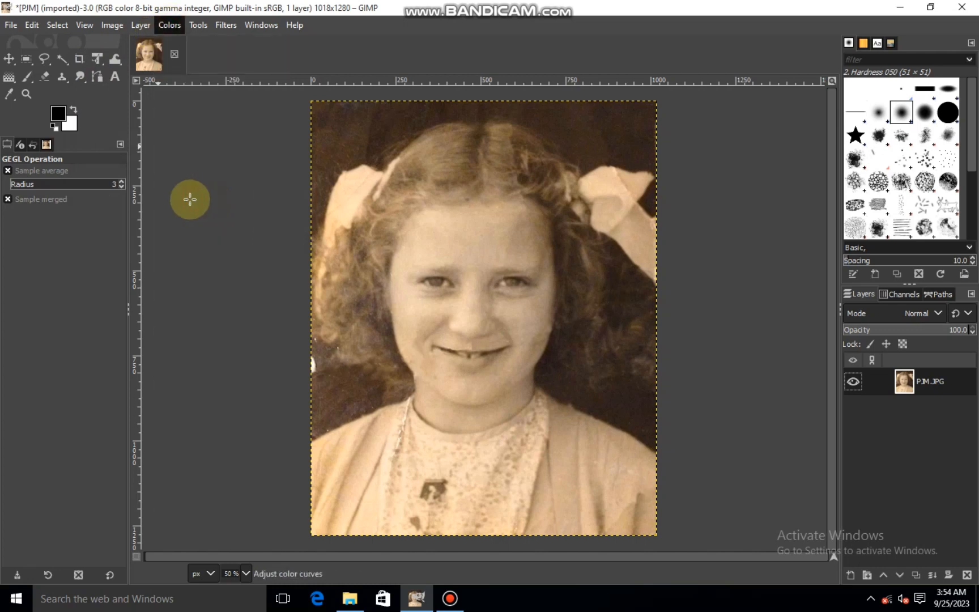
pyautogui.moveTo(143, 221); pyautogui.dragTo(164, 228)
pyautogui.click(200, 397)
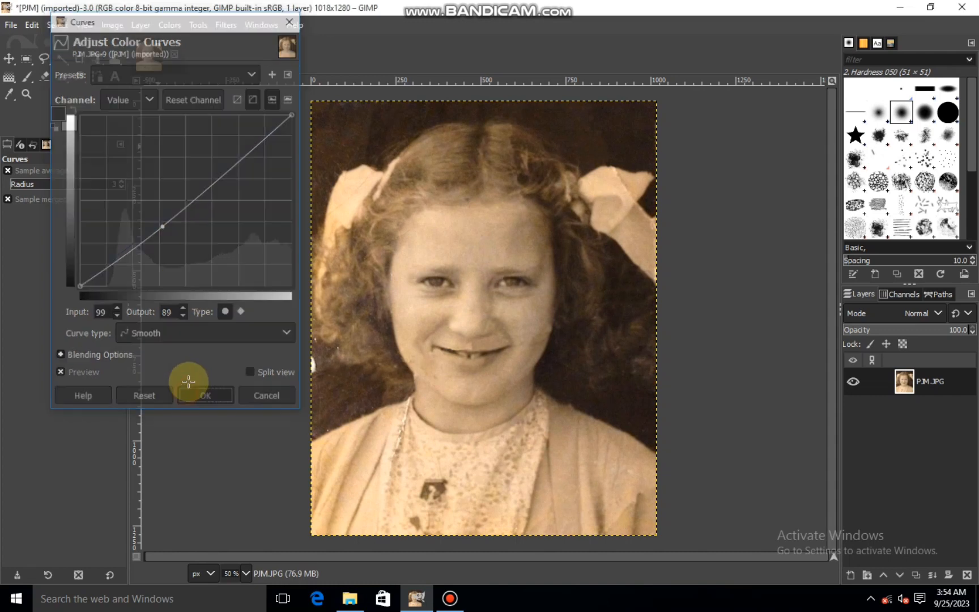